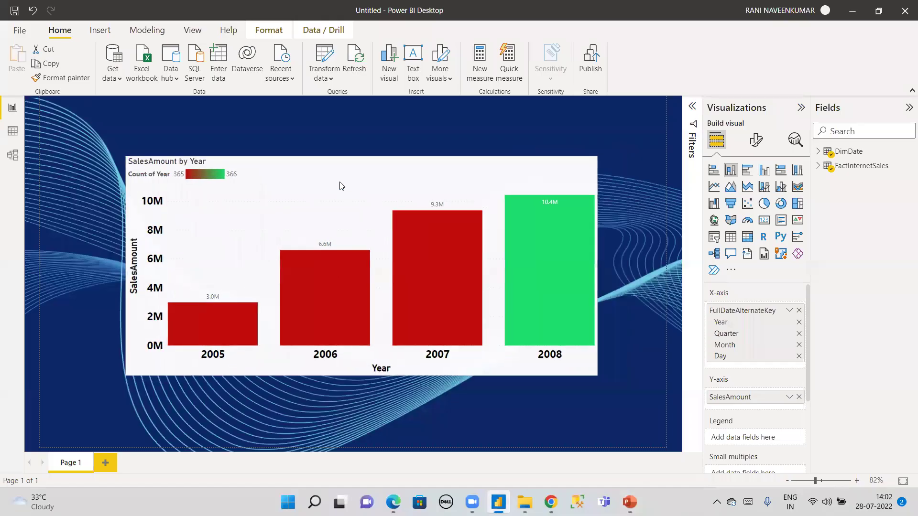
# - Open the report's data in Power Query Editor and display the FactInternetSales query
pyautogui.click(848, 155)
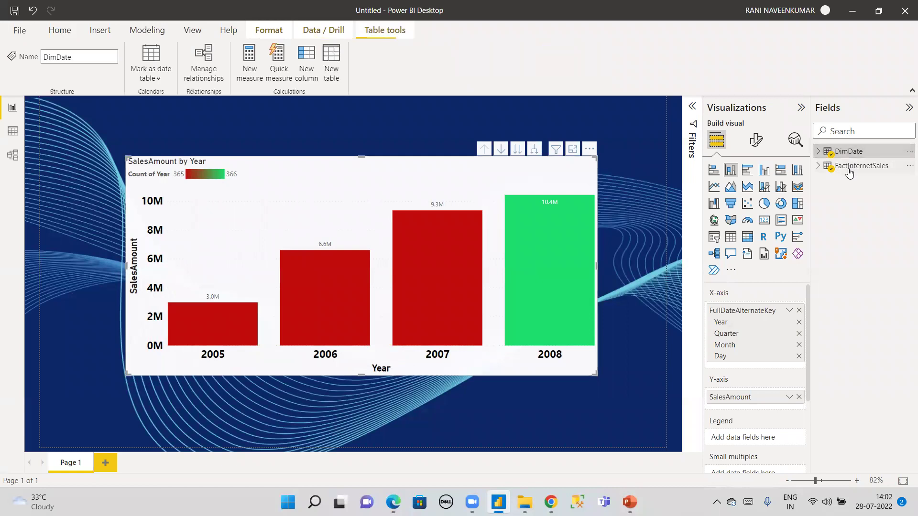
pyautogui.click(850, 170)
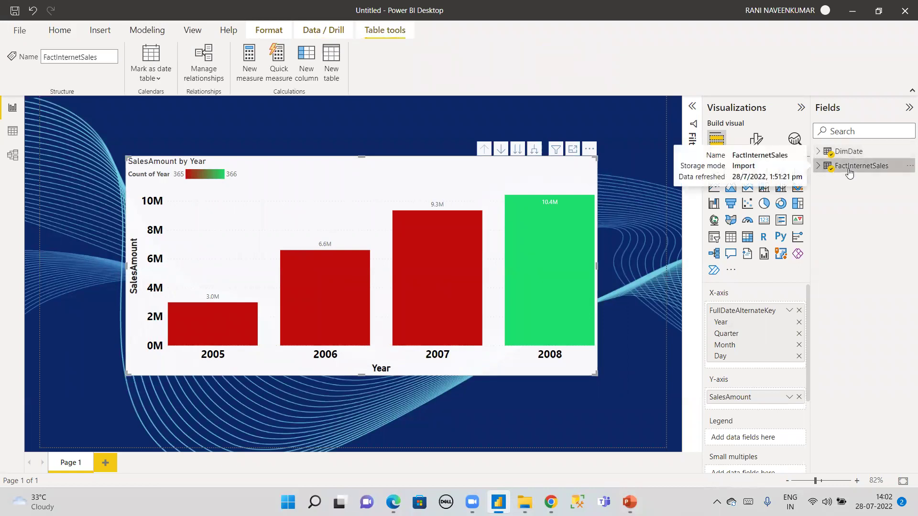
pyautogui.click(60, 30)
pyautogui.click(323, 79)
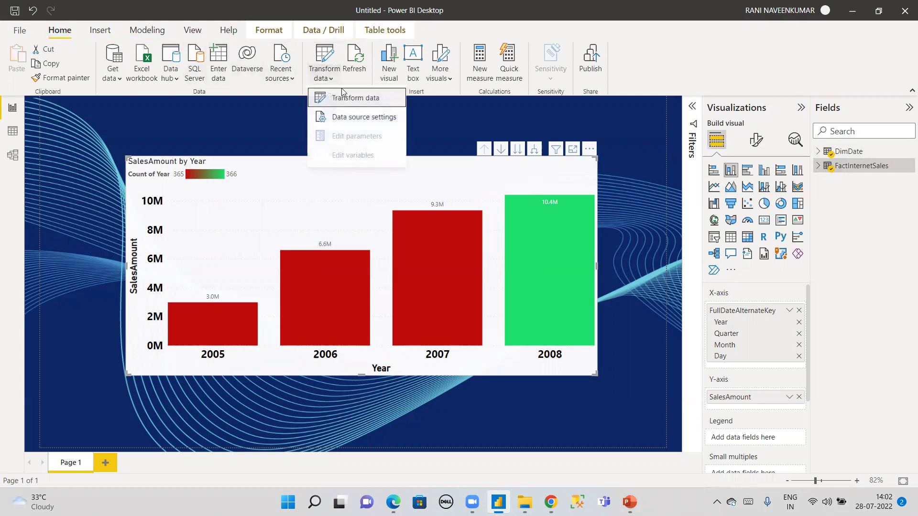
pyautogui.click(356, 97)
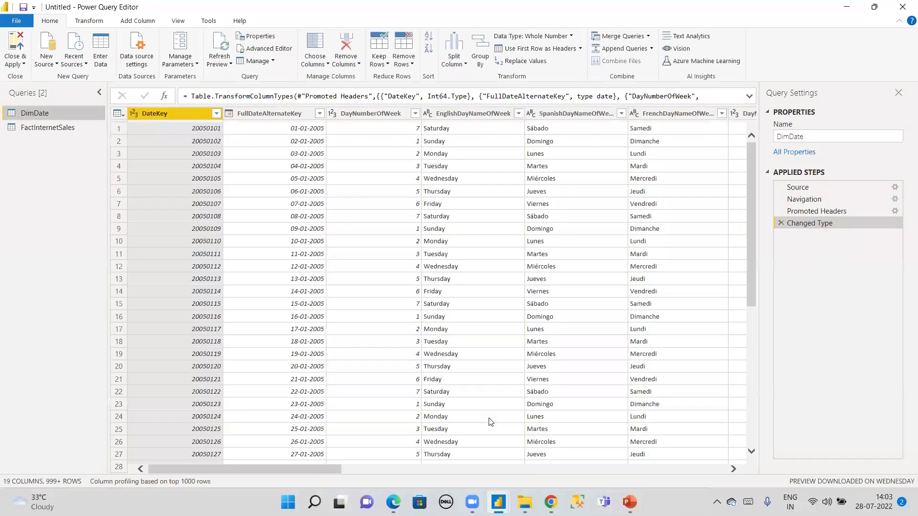
pyautogui.click(57, 130)
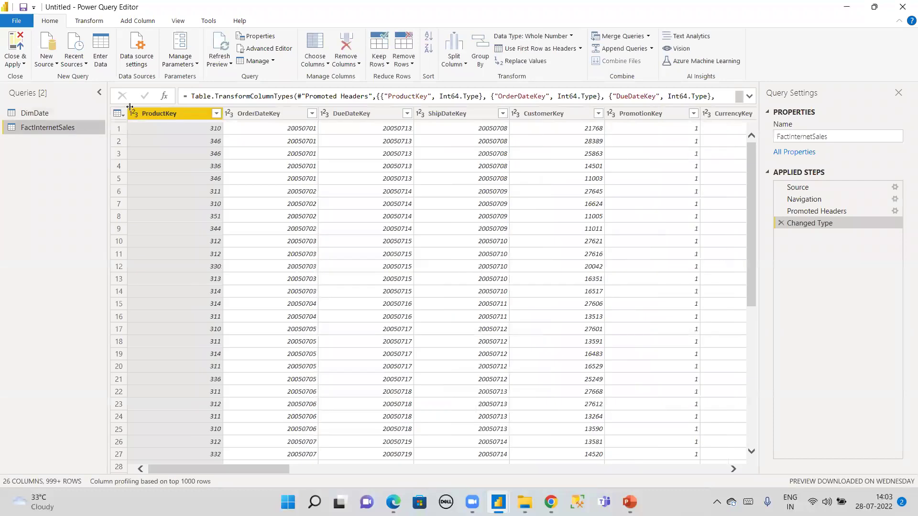
pyautogui.click(185, 64)
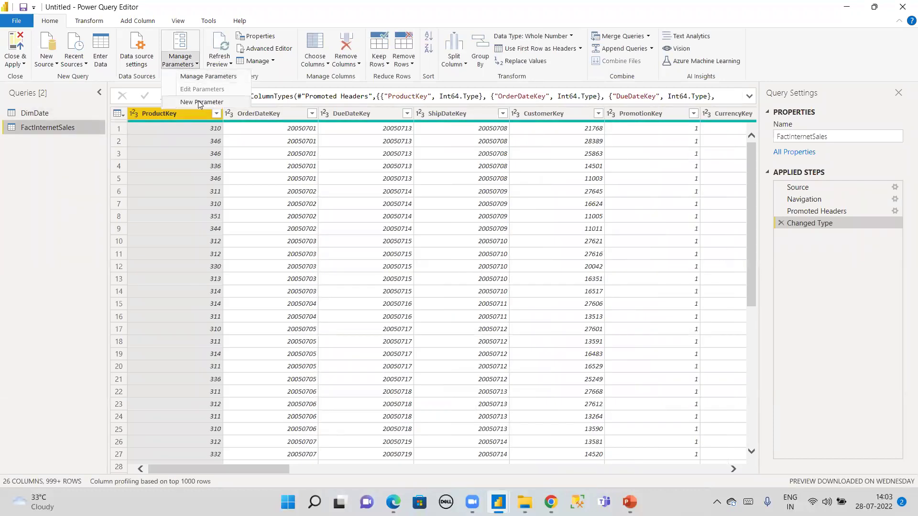
pyautogui.click(200, 103)
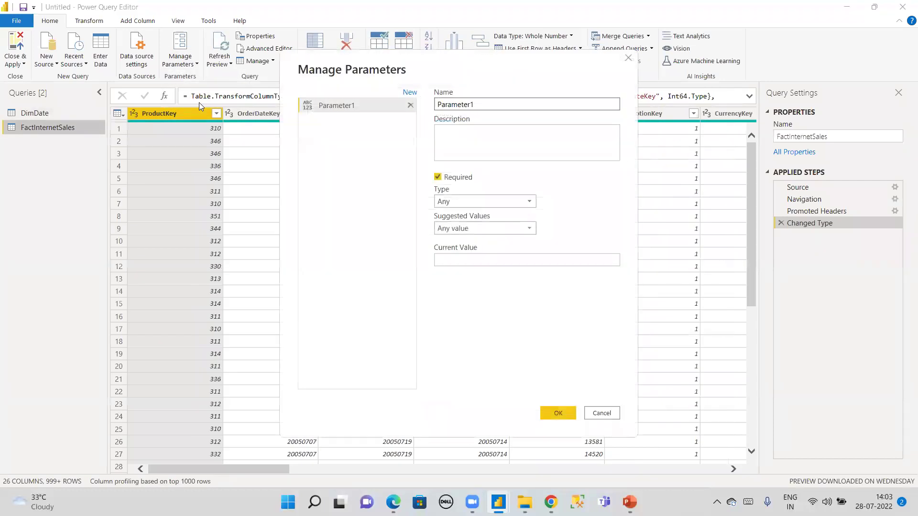
pyautogui.doubleClick(486, 105)
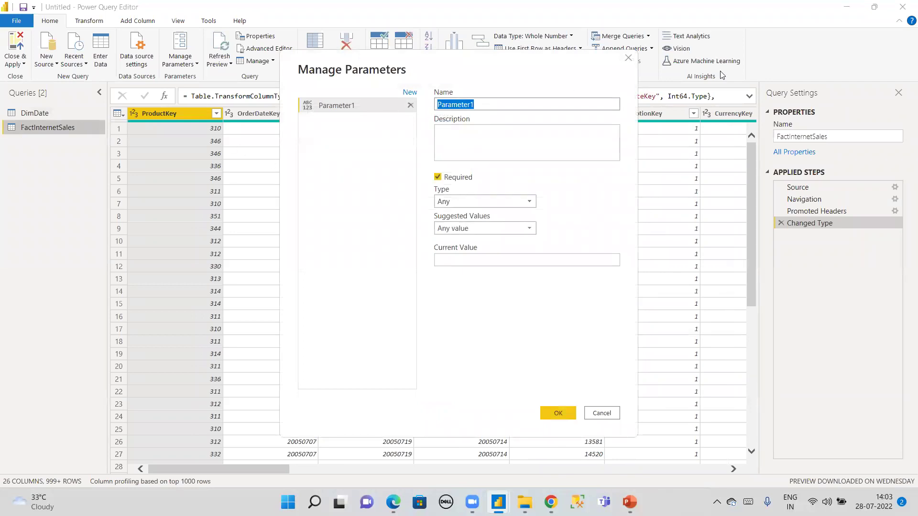
pyautogui.write('RangeStart')
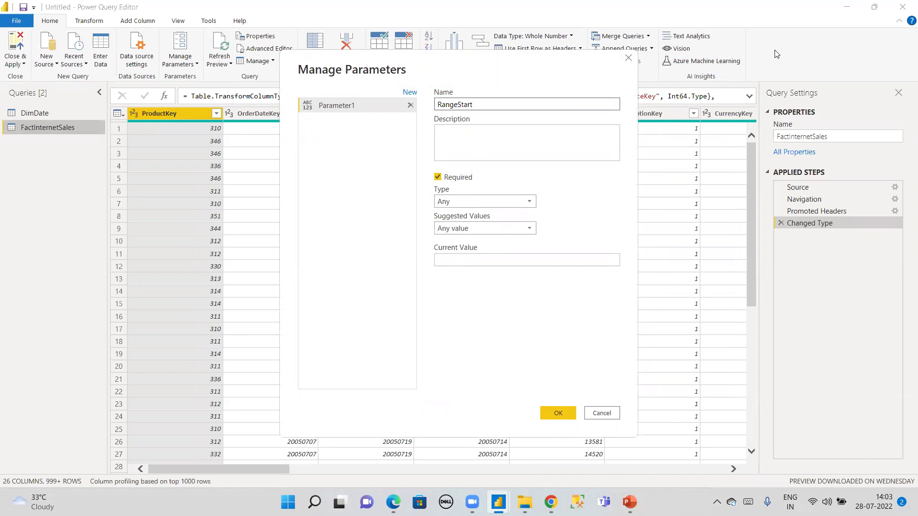
pyautogui.click(526, 202)
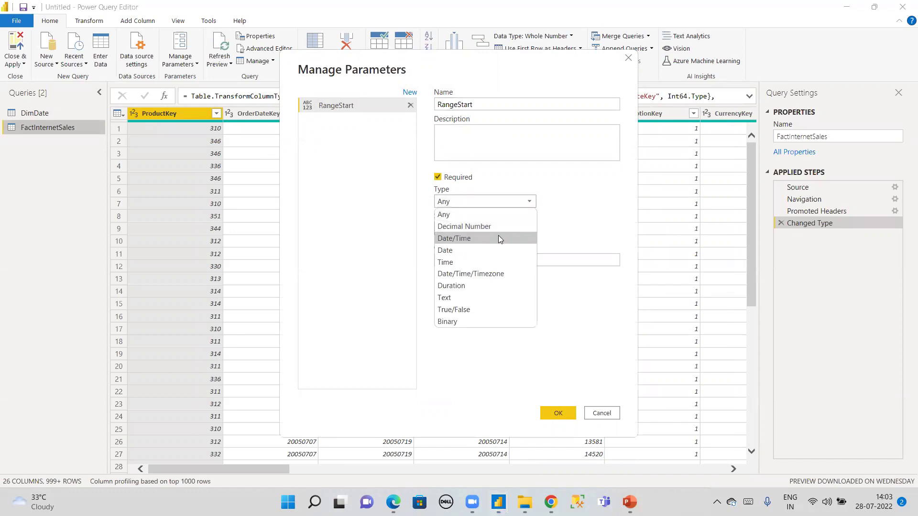
pyautogui.click(499, 238)
pyautogui.click(478, 262)
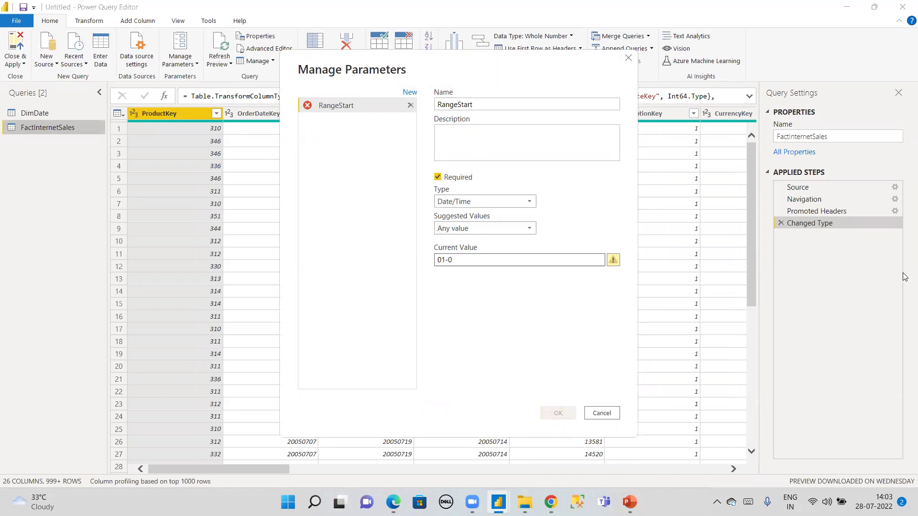
pyautogui.write('01-07-')
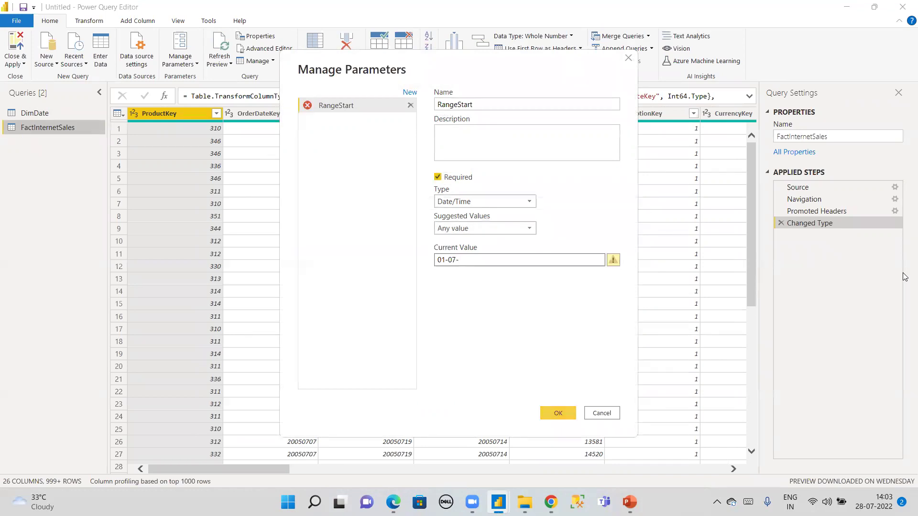
pyautogui.write('2005')
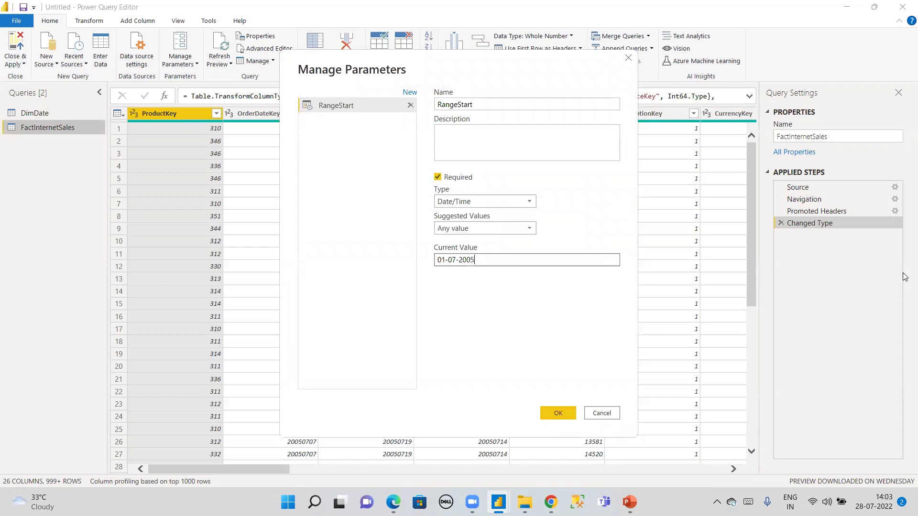
pyautogui.write(' 00:00:00')
pyautogui.click(561, 414)
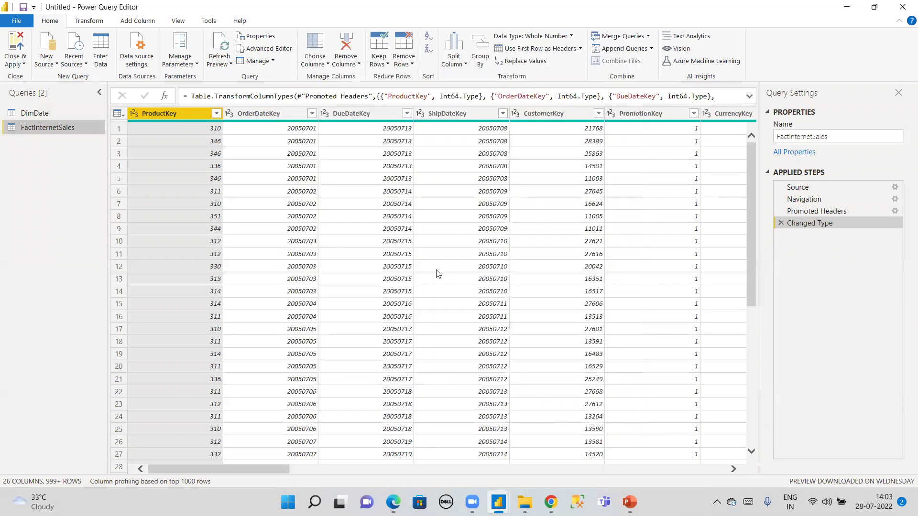
pyautogui.click(184, 68)
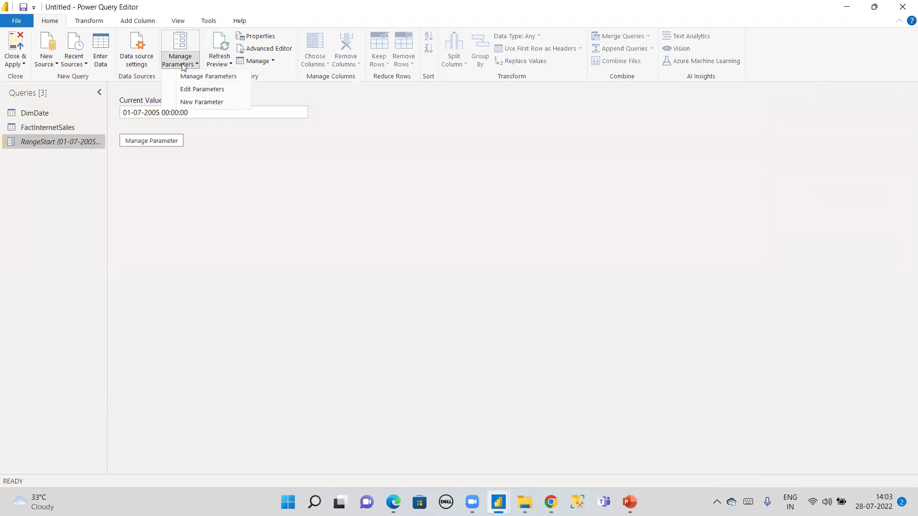
pyautogui.click(207, 101)
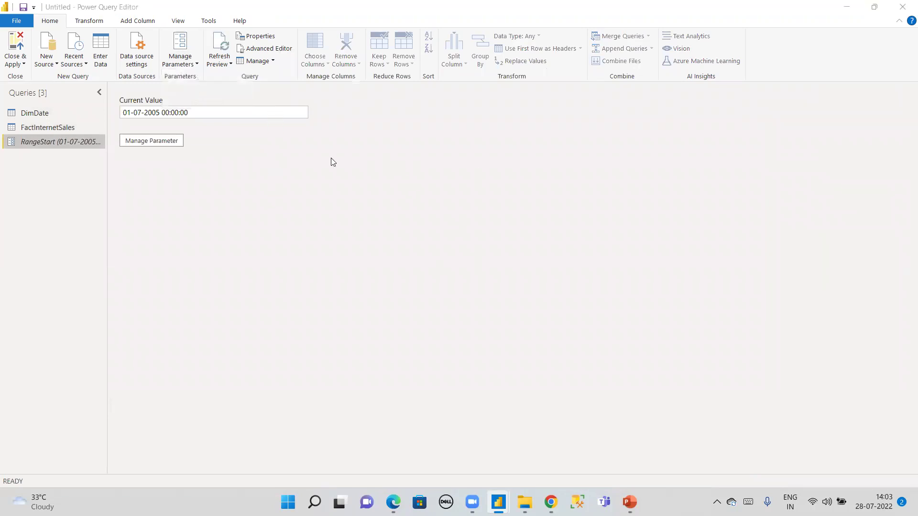
pyautogui.write('RangeEnd')
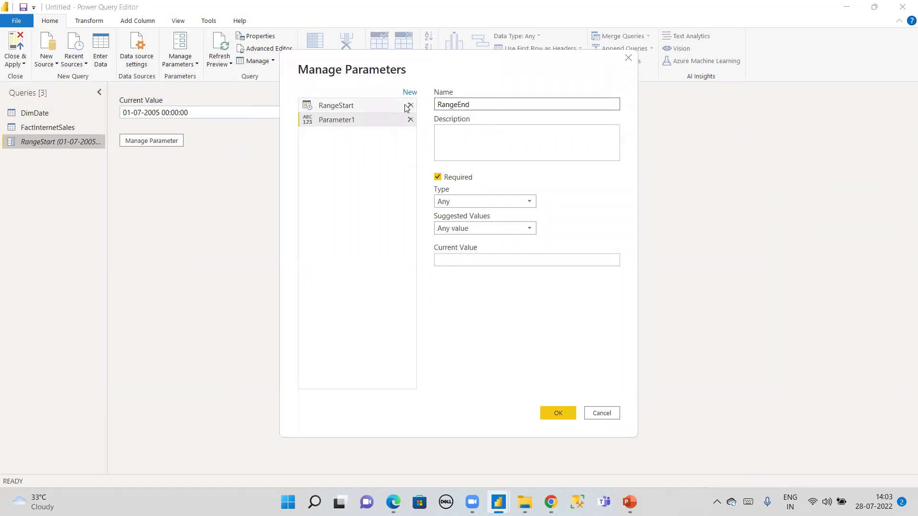
pyautogui.click(500, 205)
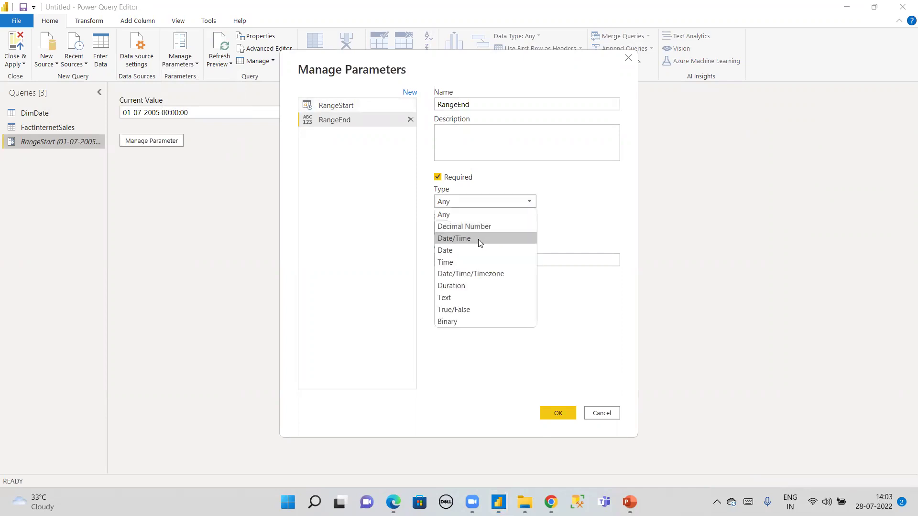
pyautogui.click(478, 239)
pyautogui.click(468, 259)
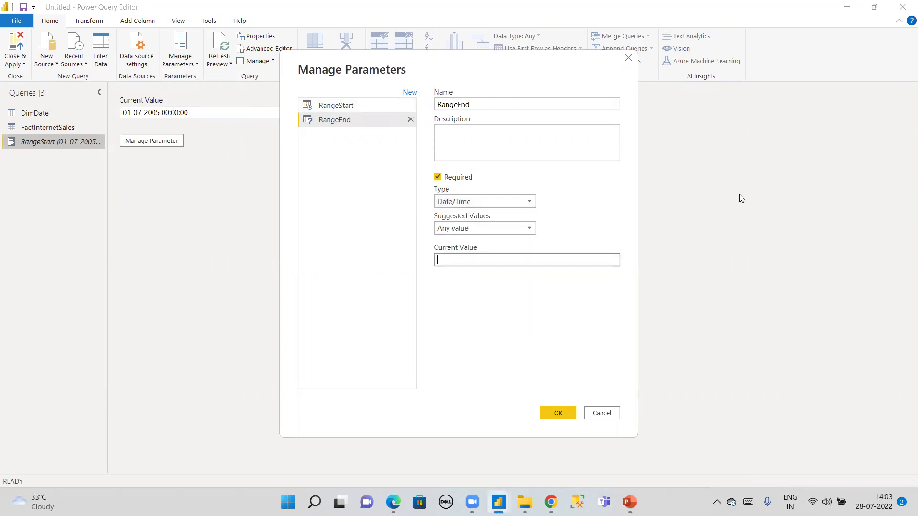
pyautogui.write('07-07-2005 0')
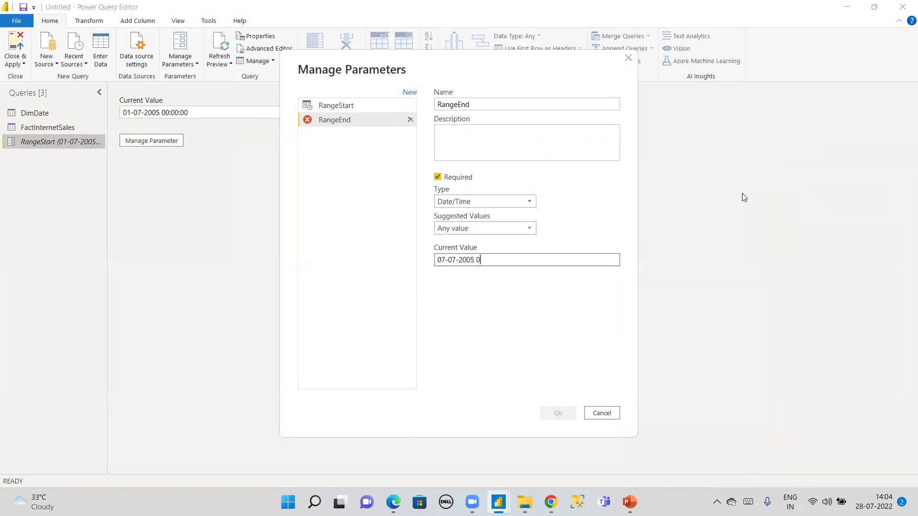
pyautogui.write('0:00:00')
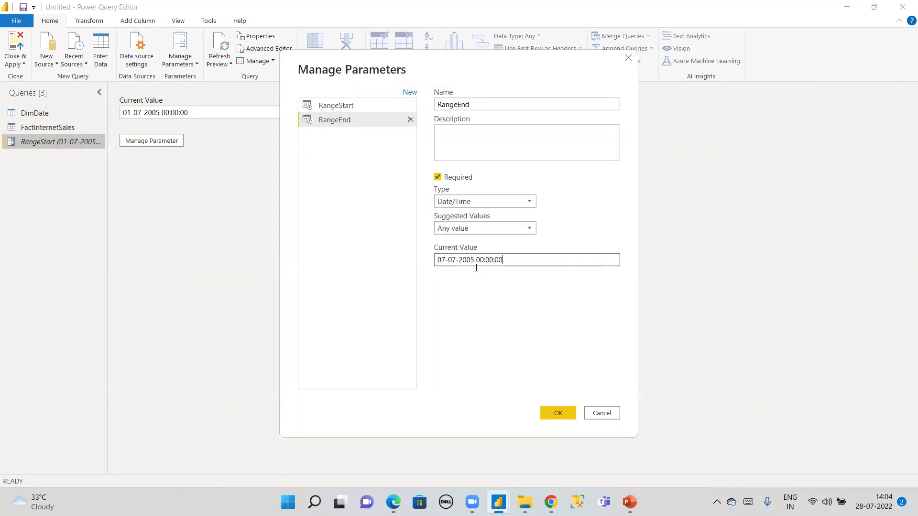
pyautogui.click(560, 412)
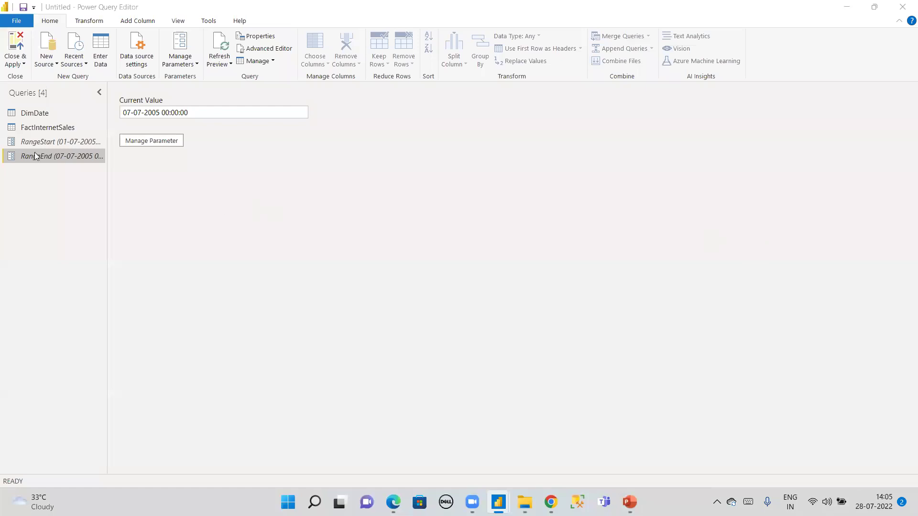
# - Check the RangeStart parameter, consult the incremental refresh outline slide in PowerPoint, and return to Power Query Editor
pyautogui.click(58, 143)
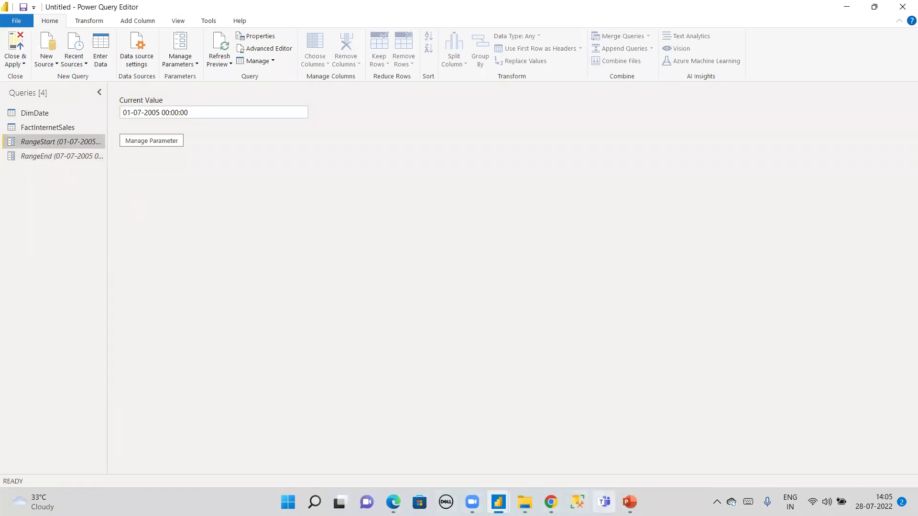
pyautogui.click(630, 502)
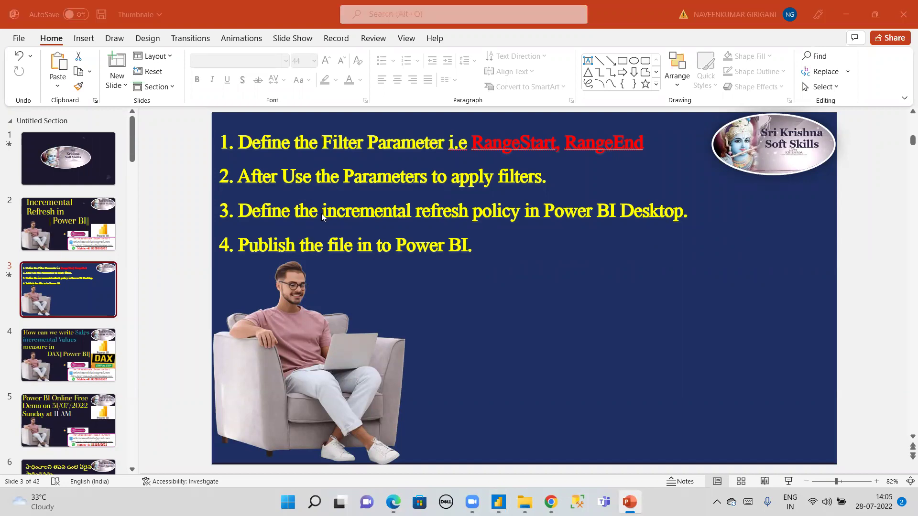
pyautogui.hotkey('alt', 'Tab')
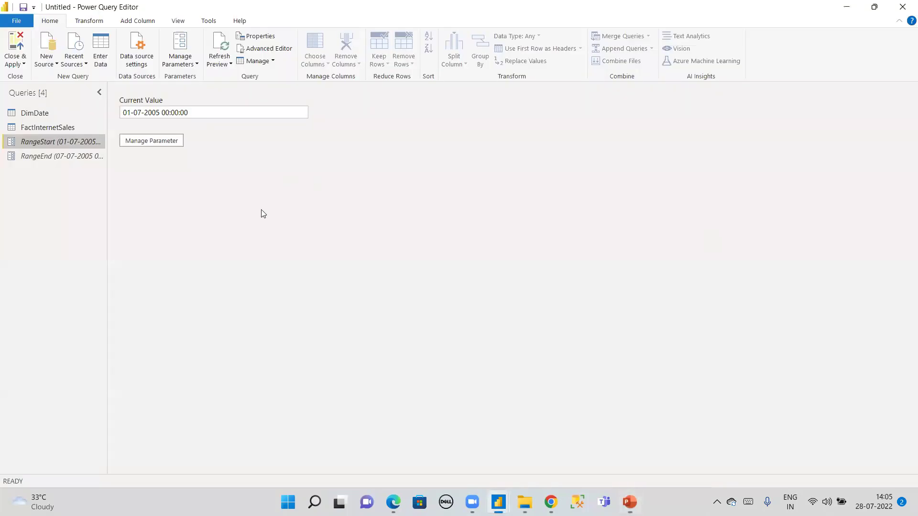
# - Go to the OrderDate column in the FactInternetSales query
pyautogui.click(42, 129)
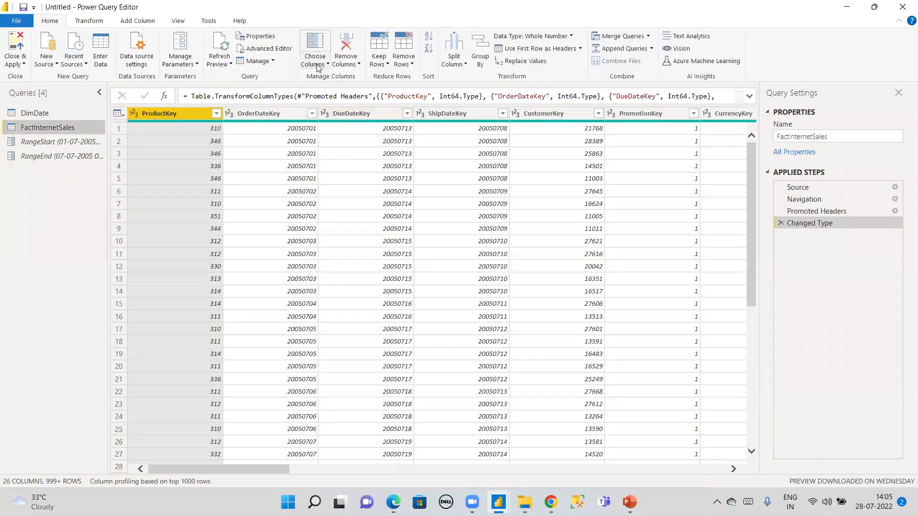
pyautogui.click(315, 62)
pyautogui.click(338, 89)
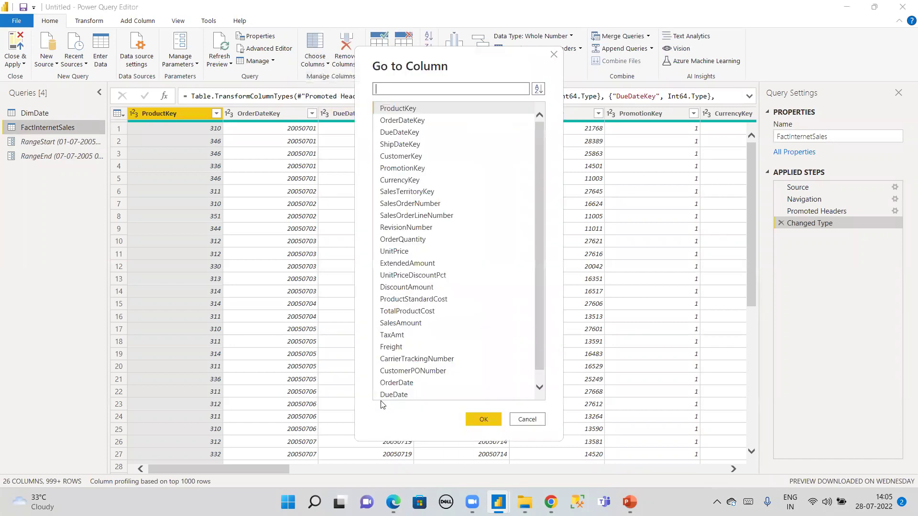
pyautogui.click(397, 383)
pyautogui.click(480, 421)
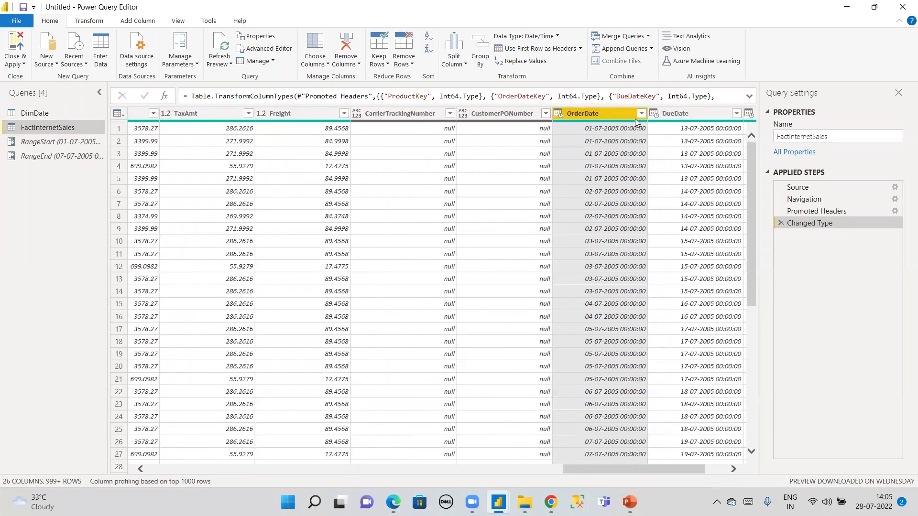
# - Start a custom date/time filter on OrderDate with the first condition "is after or equal to" the RangeStart parameter
pyautogui.click(641, 113)
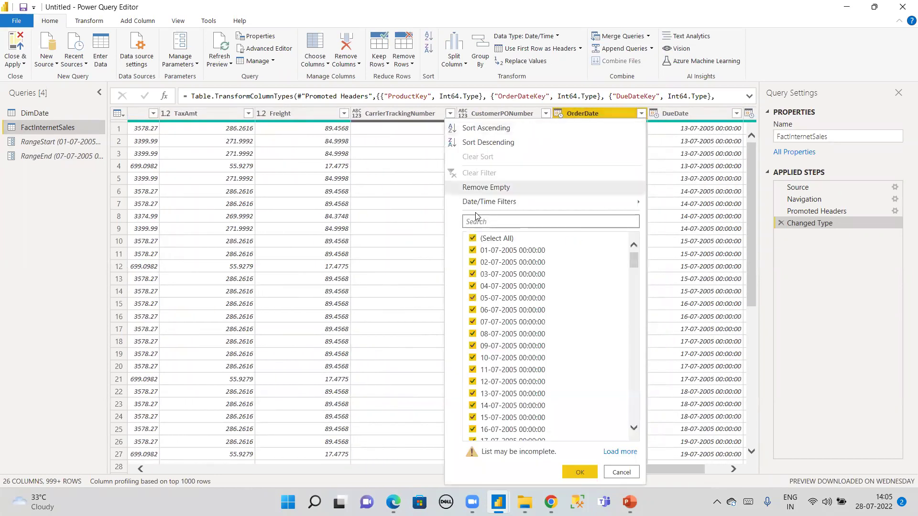
pyautogui.moveTo(626, 206)
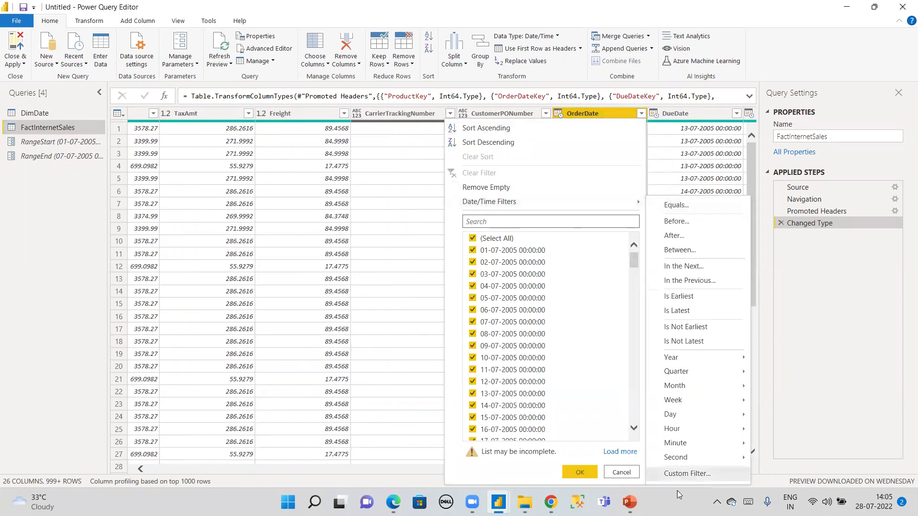
pyautogui.click(679, 474)
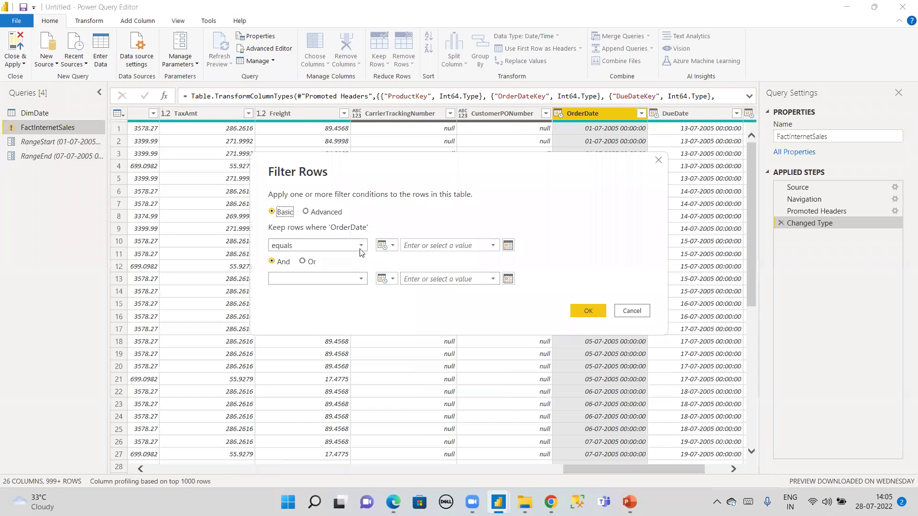
pyautogui.click(360, 248)
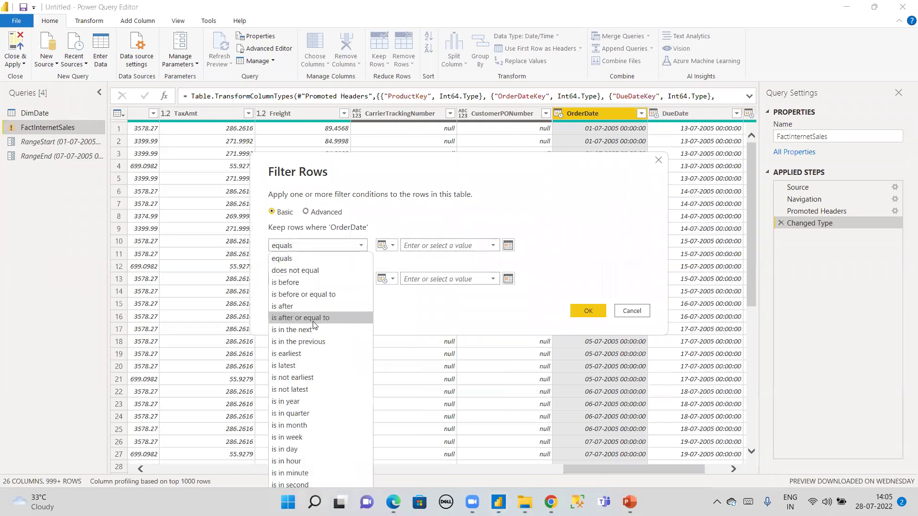
pyautogui.click(316, 319)
pyautogui.click(393, 245)
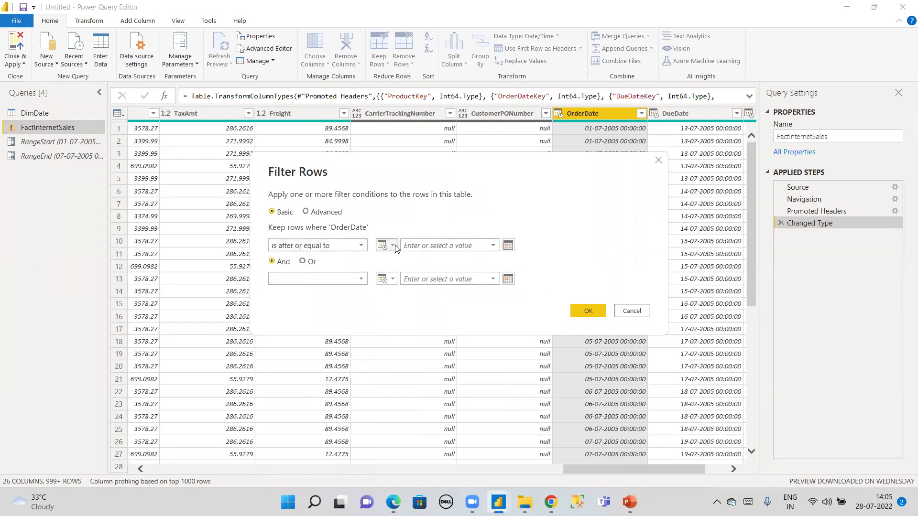
pyautogui.click(404, 271)
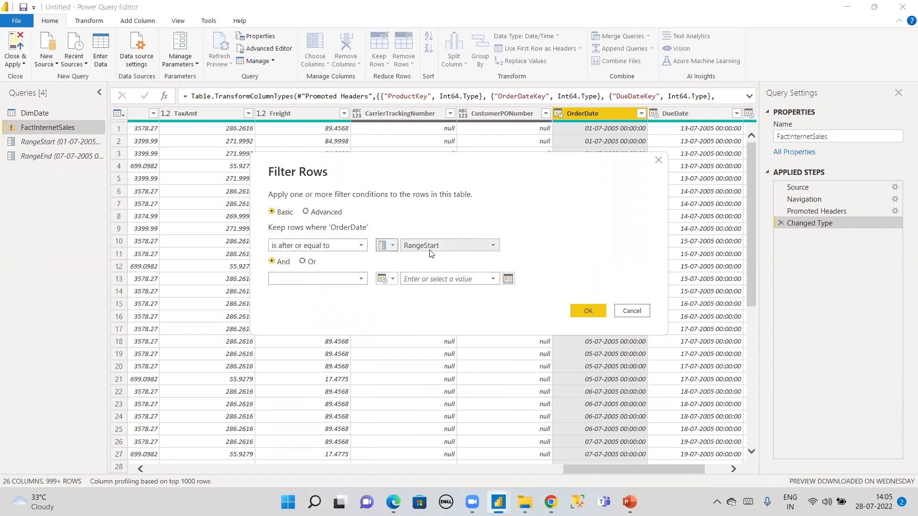
# - Add the second OrderDate condition "is before" the RangeEnd parameter, joined with And, and apply the row filter
pyautogui.click(359, 280)
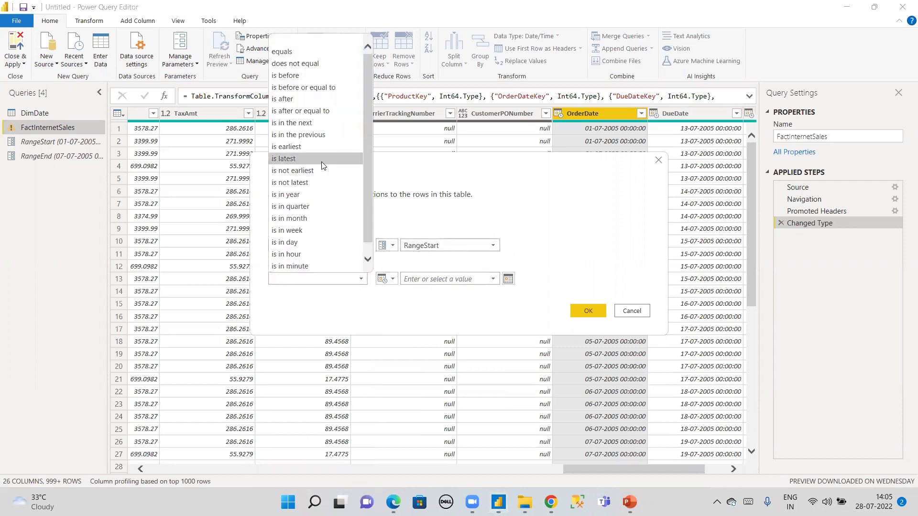
pyautogui.click(292, 79)
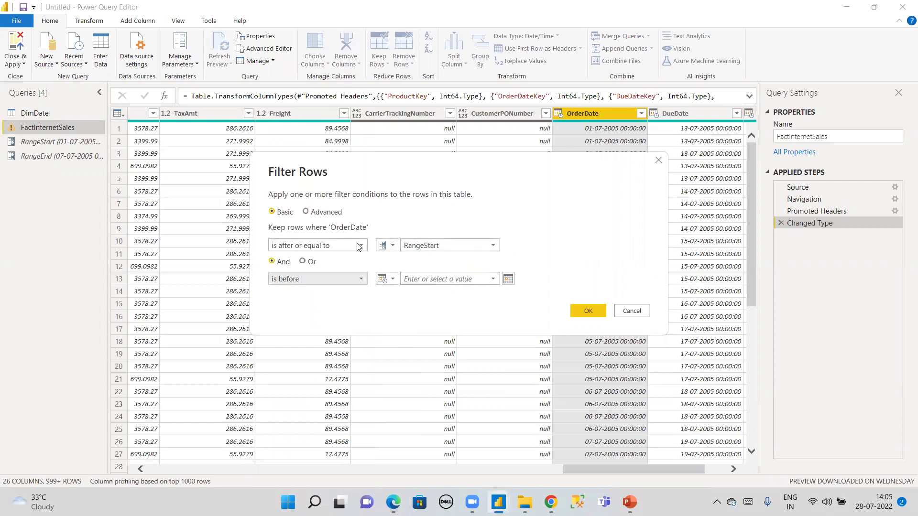
pyautogui.click(393, 279)
pyautogui.click(407, 310)
pyautogui.click(440, 279)
pyautogui.click(435, 301)
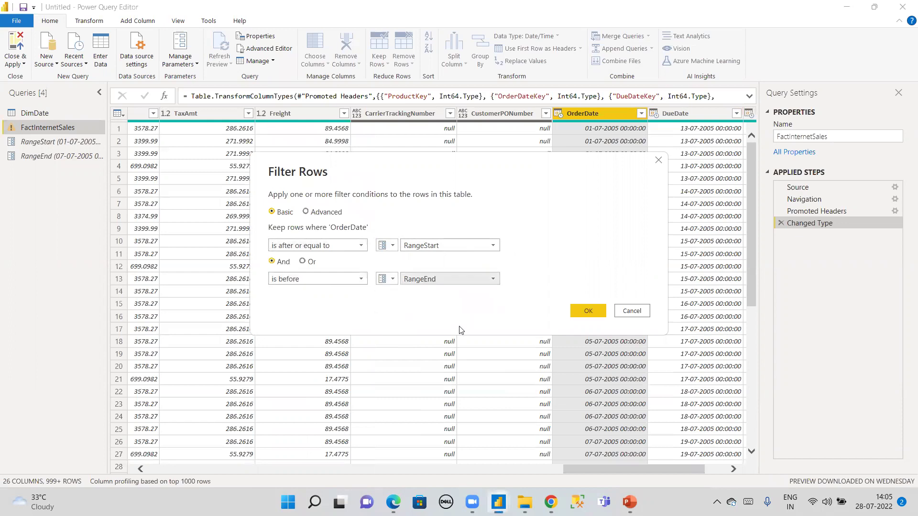
pyautogui.click(574, 312)
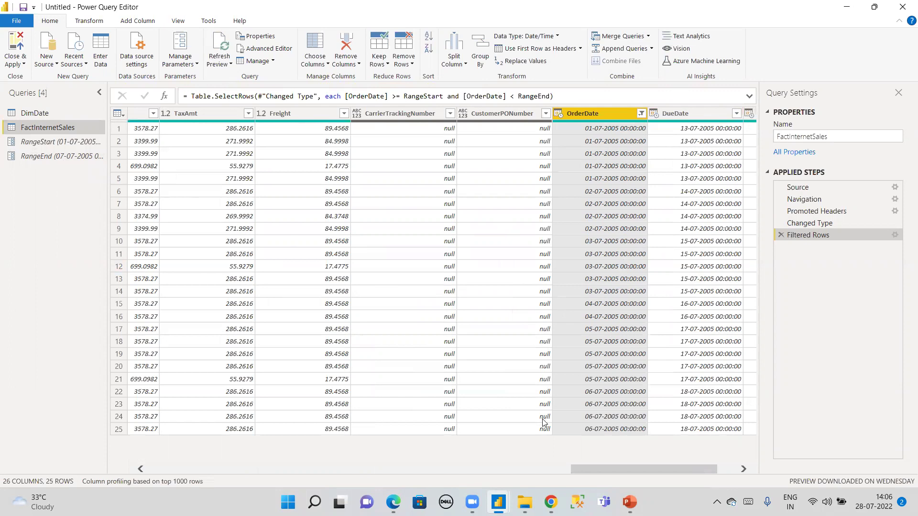
# - Check the OrderDate values kept by the filter, and apply the query changes to load FactInternetSales into the report
pyautogui.click(641, 114)
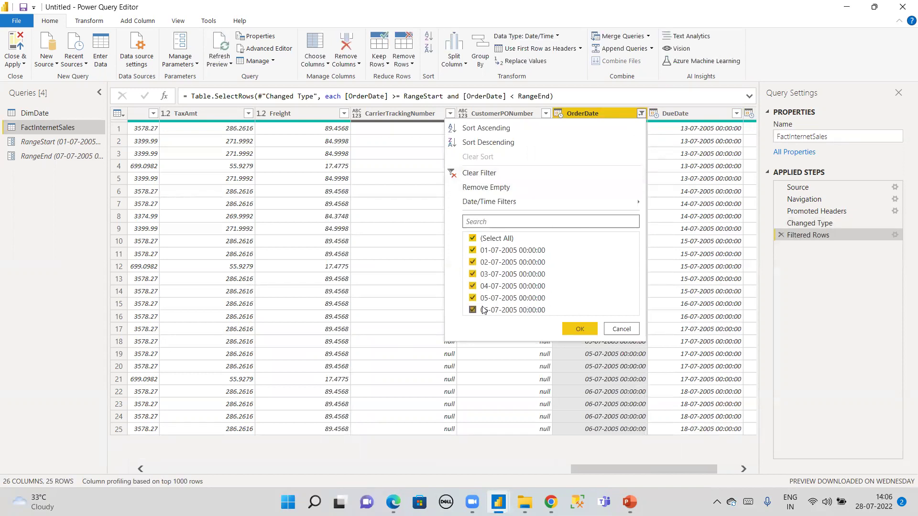
pyautogui.click(586, 328)
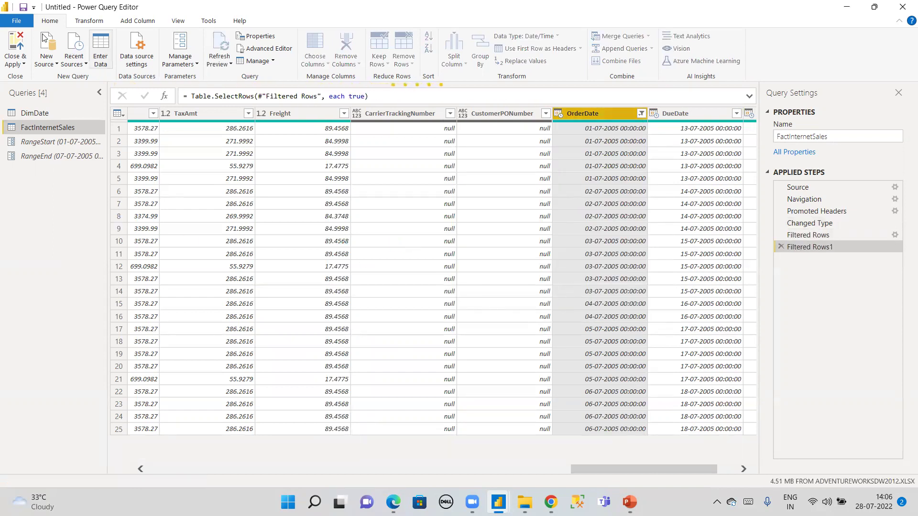
pyautogui.click(16, 20)
pyautogui.press('Escape')
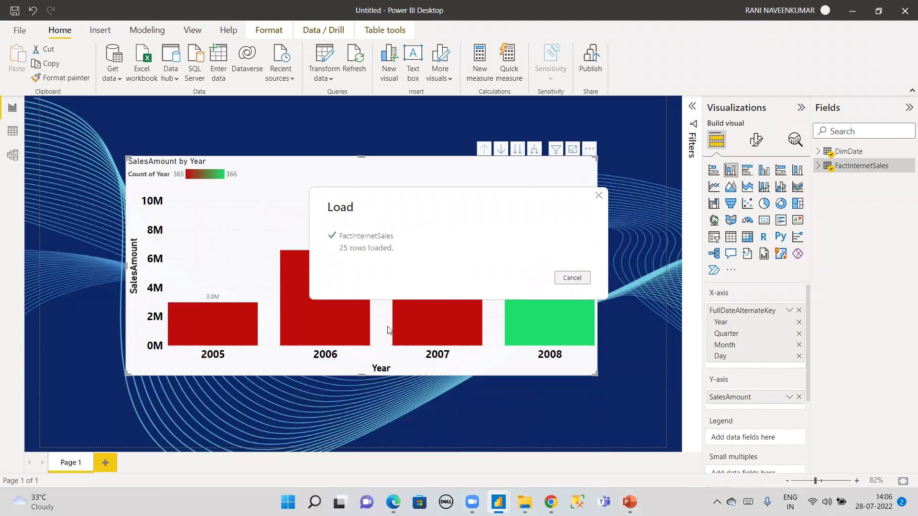
pyautogui.click(552, 249)
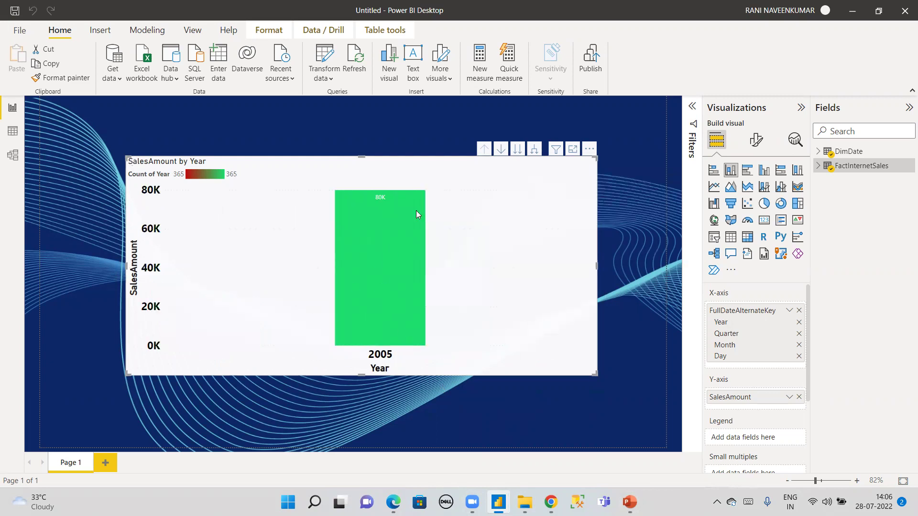
pyautogui.moveTo(389, 243)
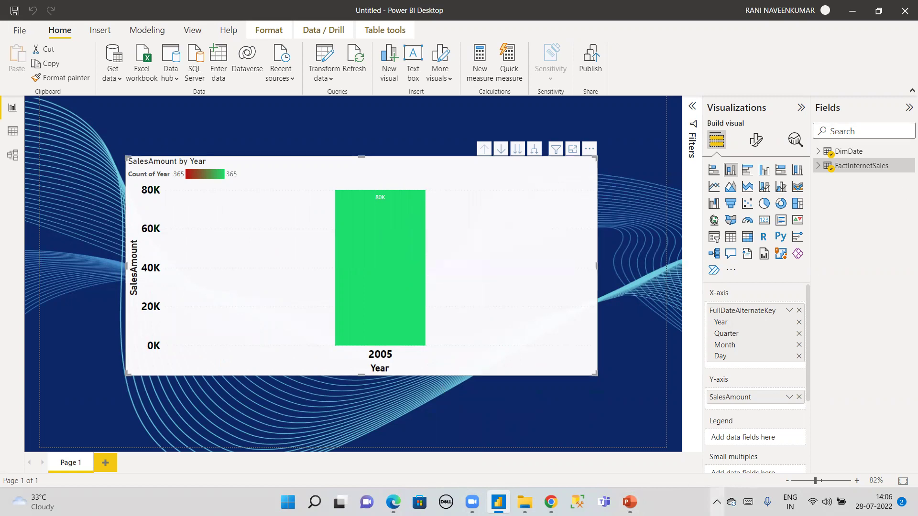
# - Consult the outline slide in PowerPoint, and enable incremental refresh on FactInternetSales in Power BI Desktop, archiving data starting 10 years before the refresh date
pyautogui.click(630, 502)
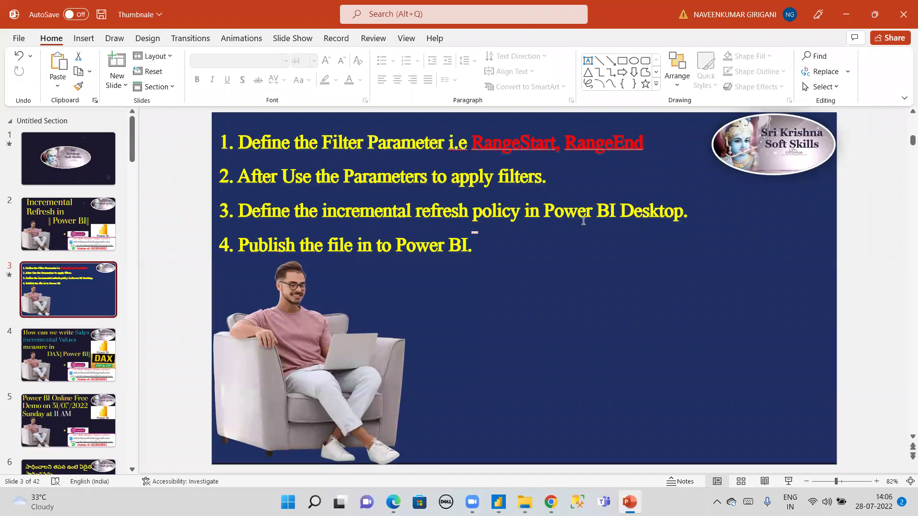
pyautogui.hotkey('alt', 'Tab')
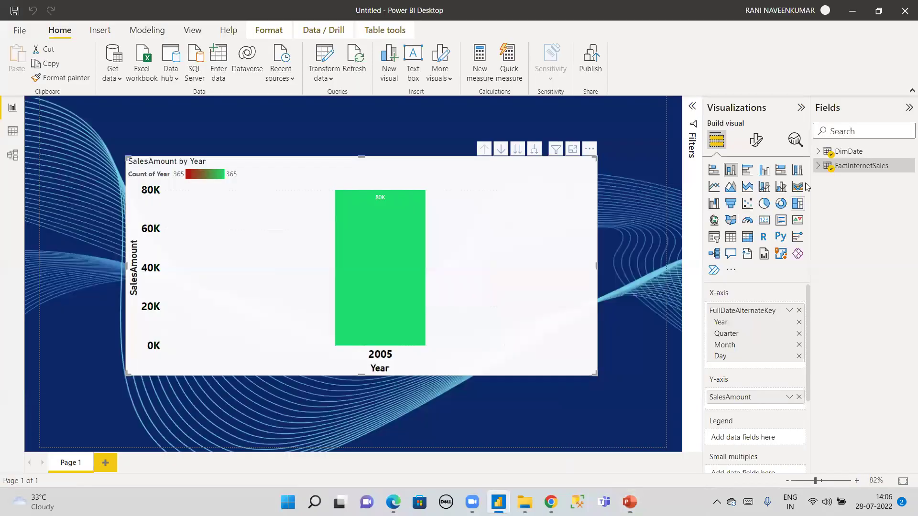
pyautogui.rightClick(856, 170)
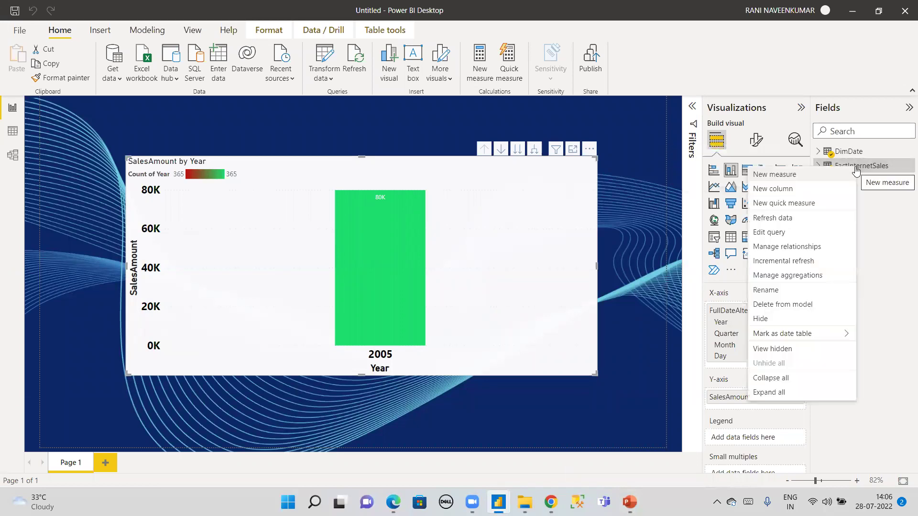
pyautogui.click(782, 262)
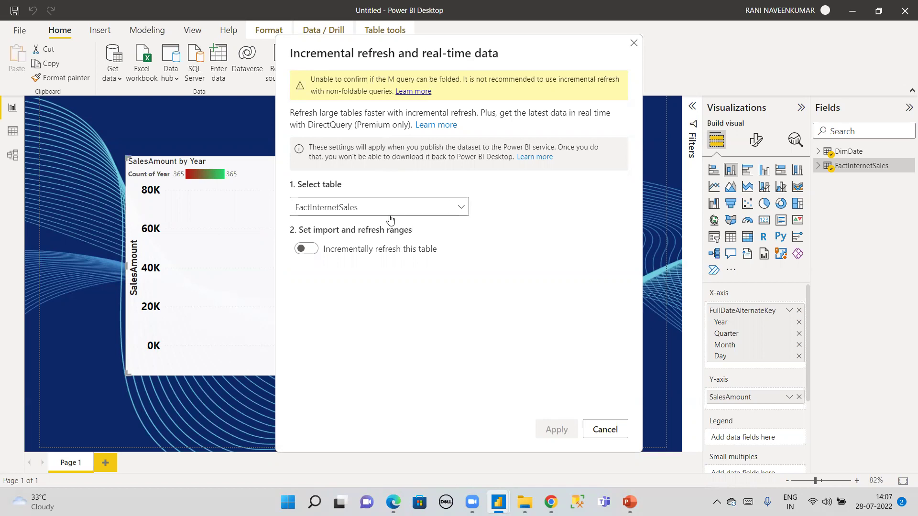
pyautogui.click(311, 252)
pyautogui.click(301, 251)
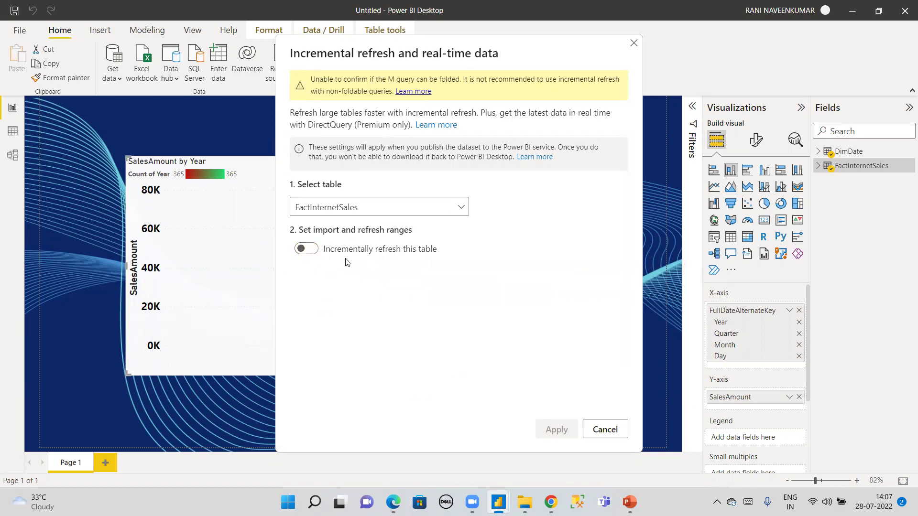
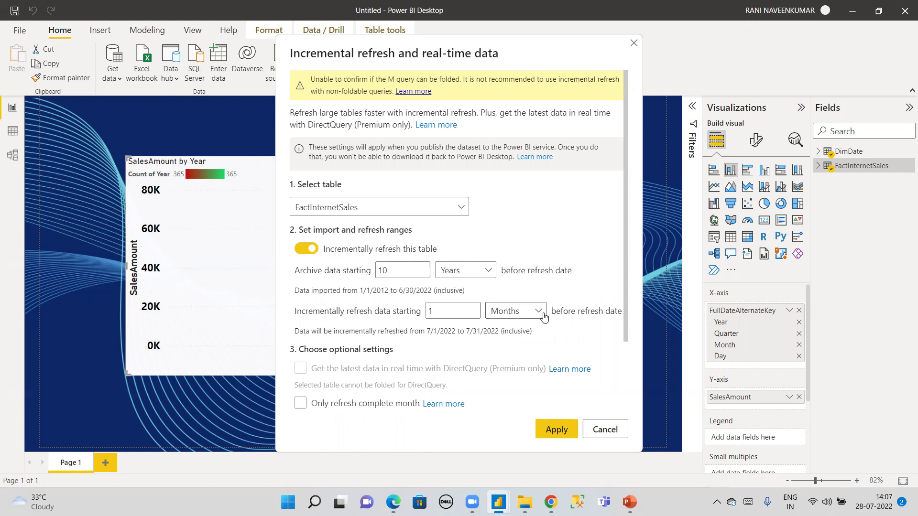
# - Set the incremental refresh of data to start 60 days before the refresh date
pyautogui.click(474, 309)
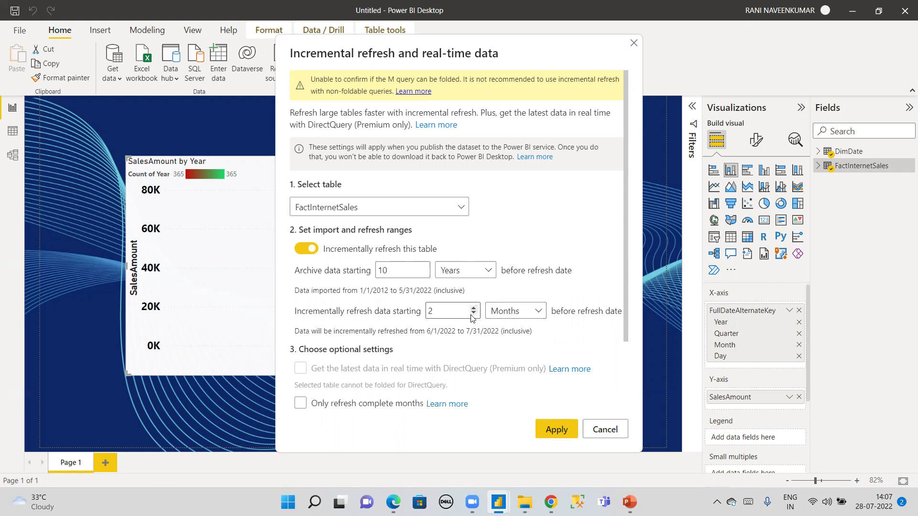
pyautogui.doubleClick(429, 311)
pyautogui.write('60')
pyautogui.click(538, 312)
pyautogui.click(515, 349)
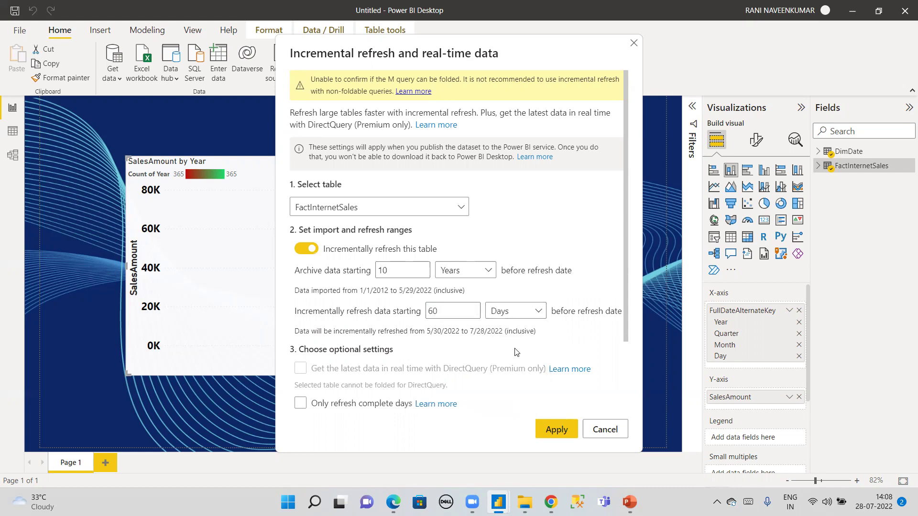
# - Enable refreshing only complete days, and apply the incremental refresh policy to FactInternetSales
pyautogui.click(307, 406)
pyautogui.scroll(-1, 387, 396)
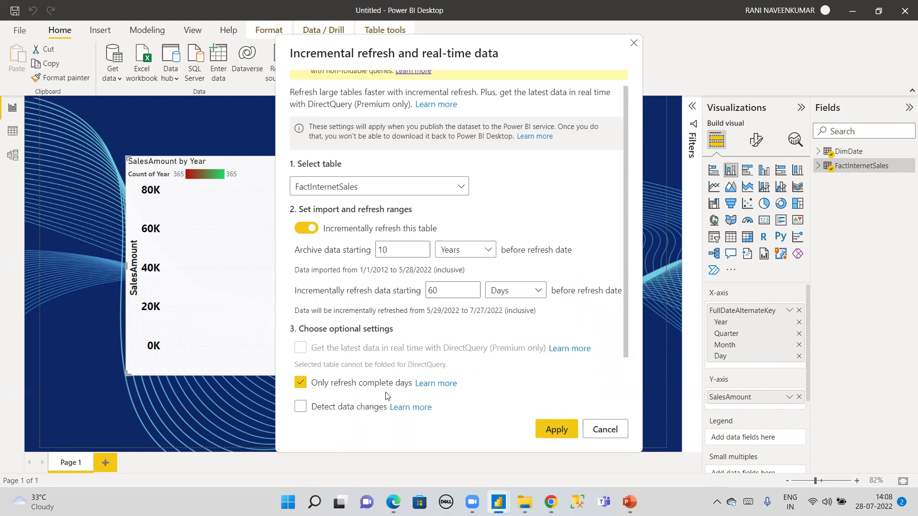
pyautogui.scroll(-3, 387, 396)
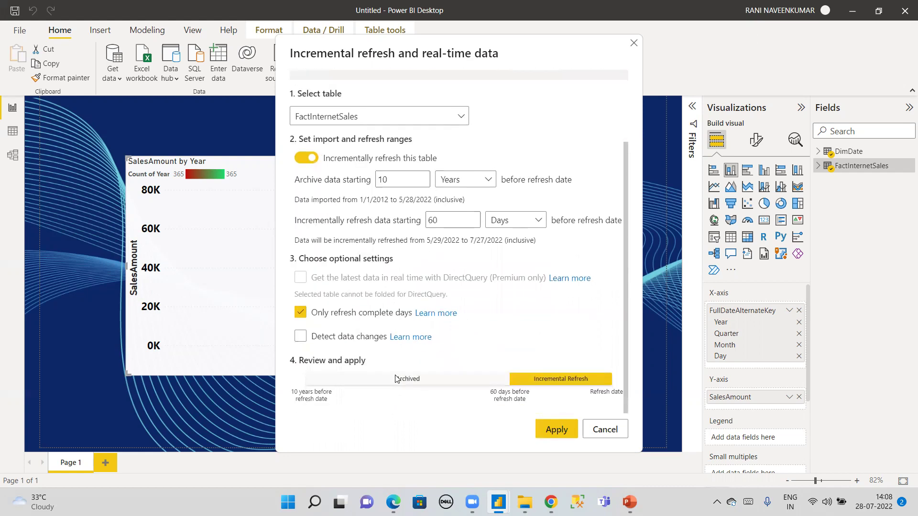
pyautogui.click(550, 429)
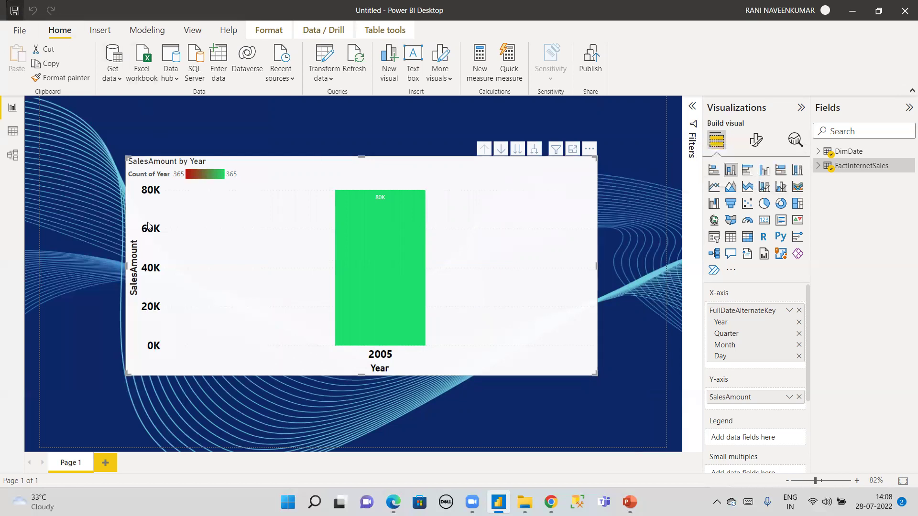
# - Save the report as Incremental1 in the Power BI Report_Datasets folder
pyautogui.hotkey('ctrl', 's')
pyautogui.doubleClick(168, 136)
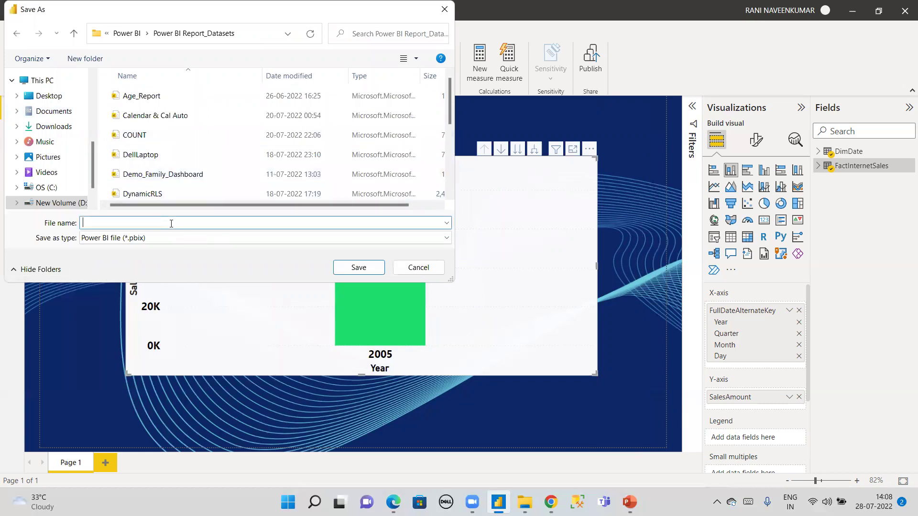
pyautogui.write('Increm')
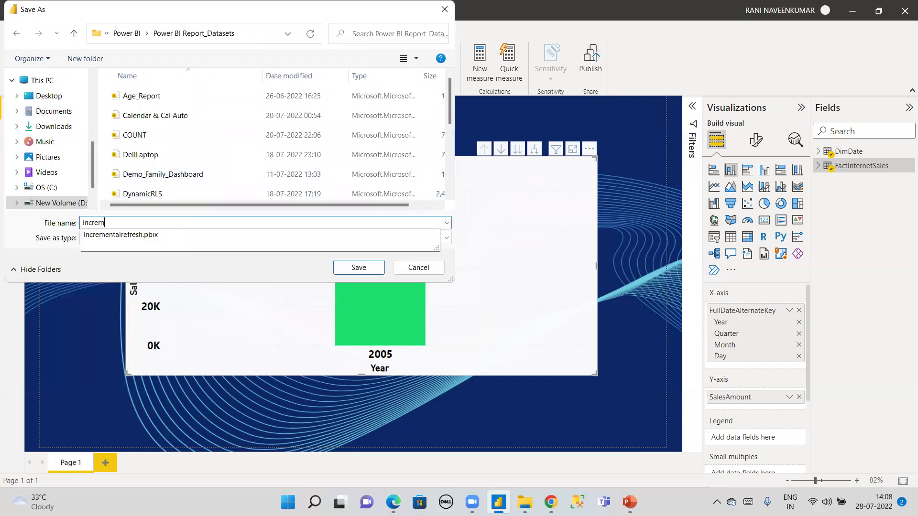
pyautogui.write('ental1')
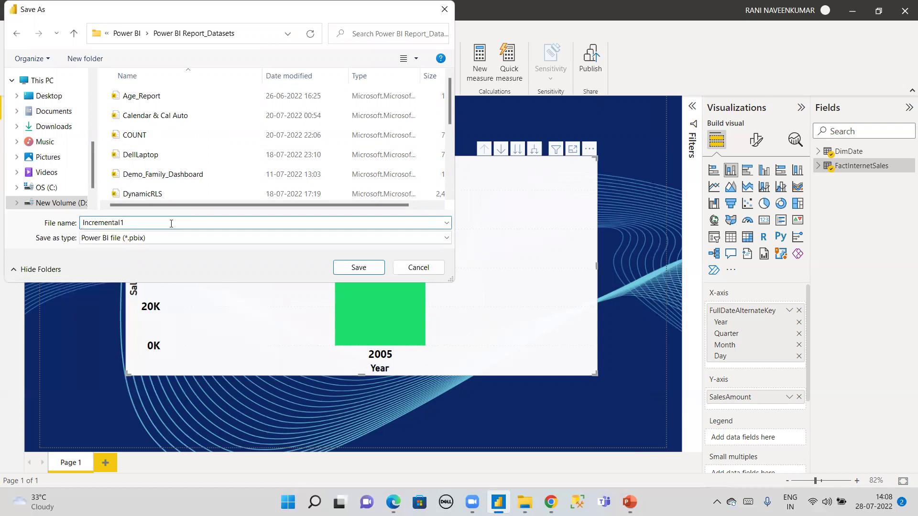
pyautogui.click(358, 267)
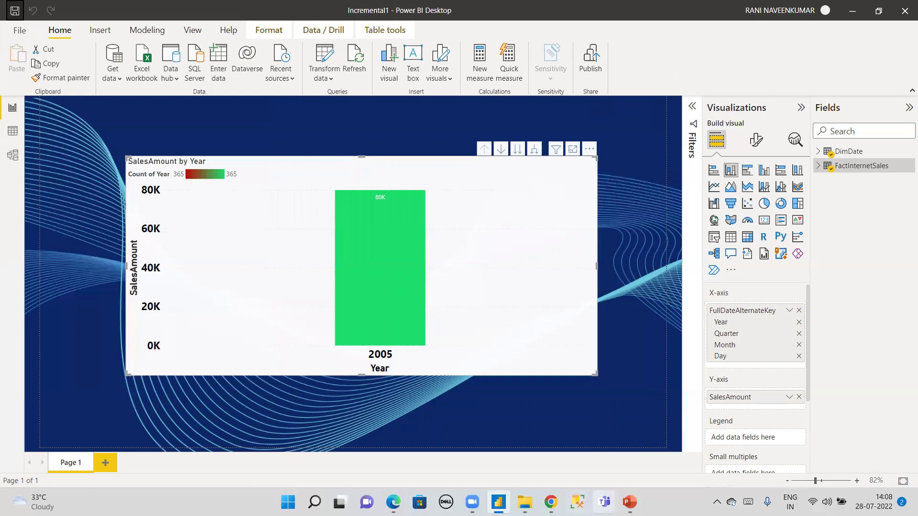
# - In PowerPoint, complete the fourth outline line as "Publish the file in to Power BI Service." and return to Power BI Desktop
pyautogui.click(629, 502)
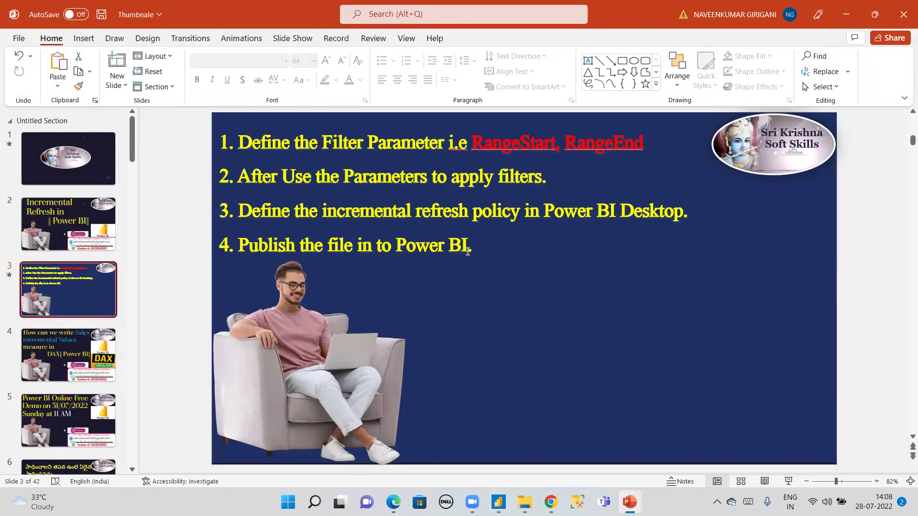
pyautogui.click(468, 252)
pyautogui.write('D')
pyautogui.press('BackSpace')
pyautogui.write('Service')
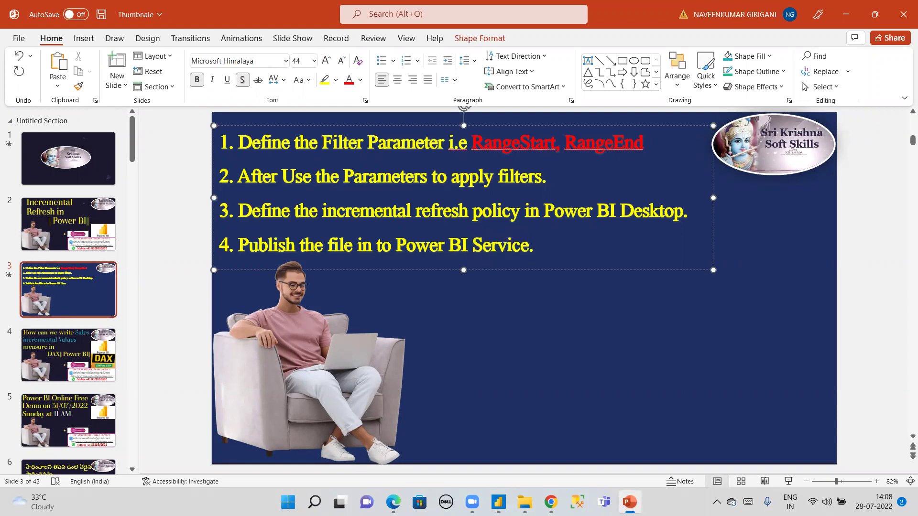
pyautogui.click(493, 303)
pyautogui.hotkey('alt', 'Tab')
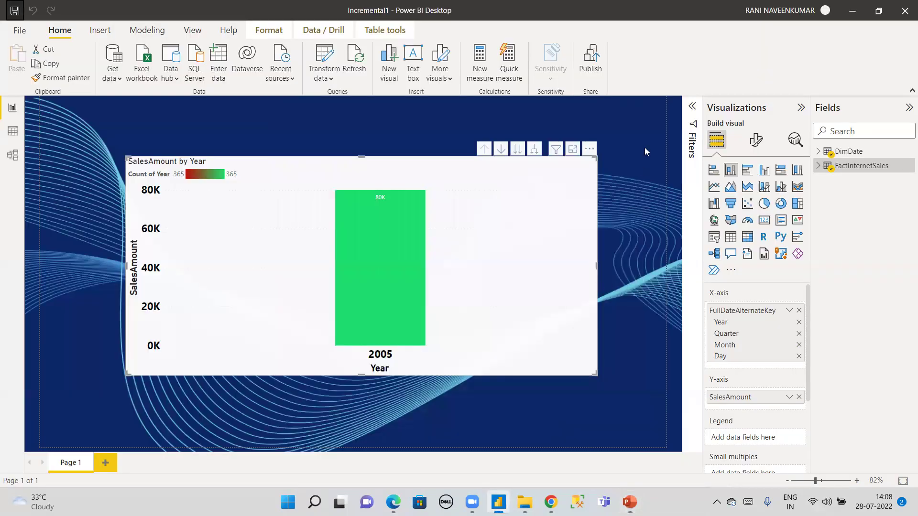
# - Publish the Incremental1 report to the July_PBI_Developer workspace
pyautogui.click(593, 66)
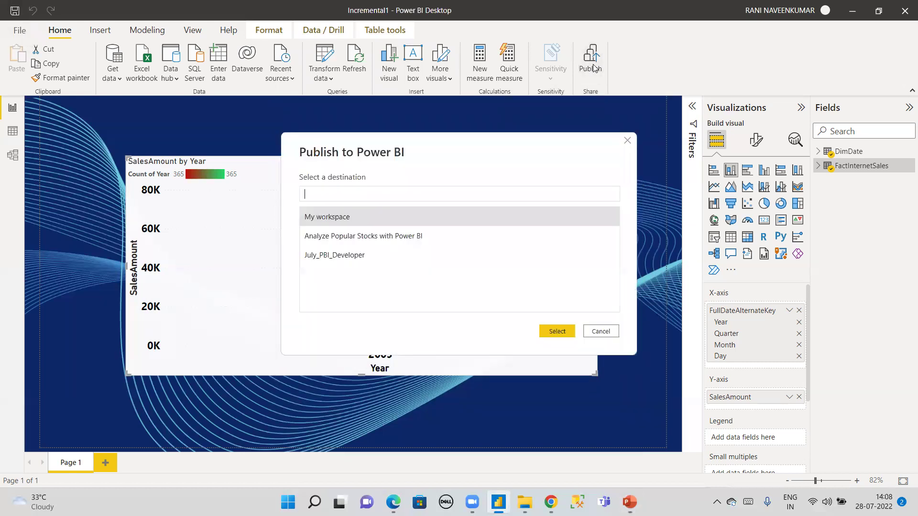
pyautogui.click(323, 255)
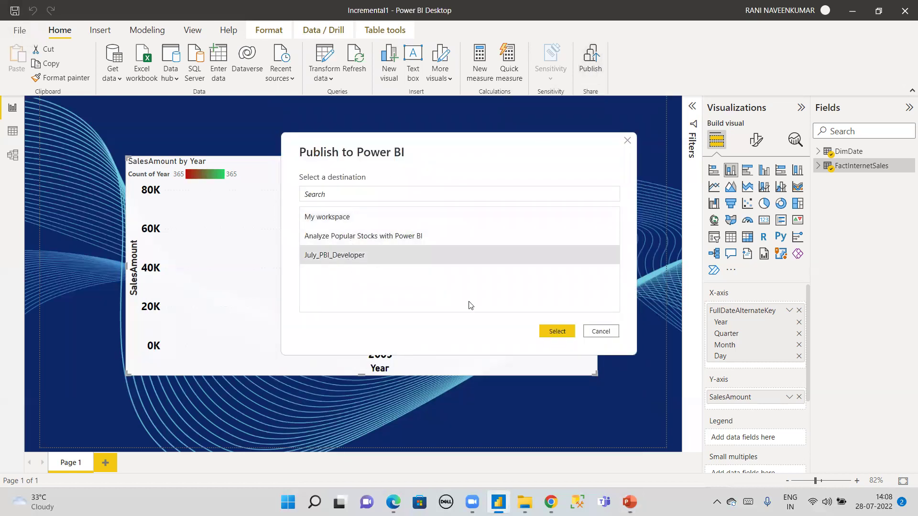
pyautogui.click(556, 331)
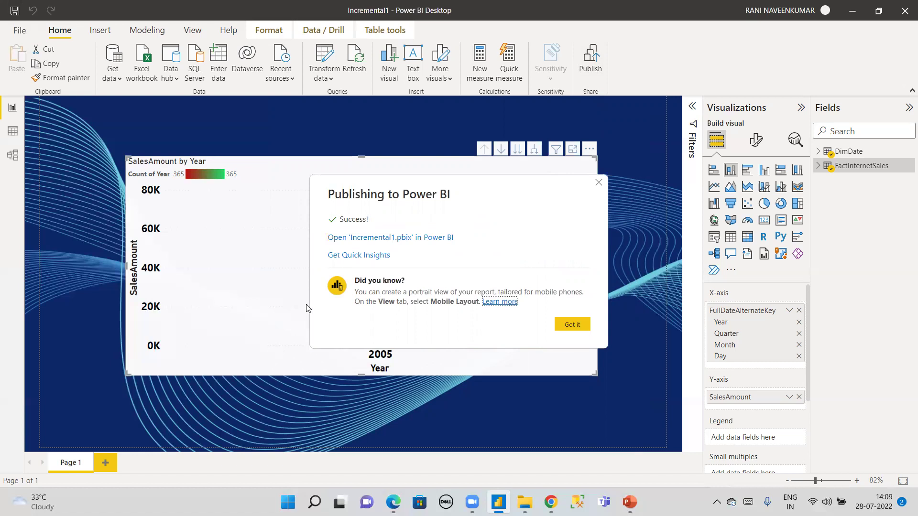
# - Open the published Incremental1 report in the Power BI service and try to download its file
pyautogui.click(407, 237)
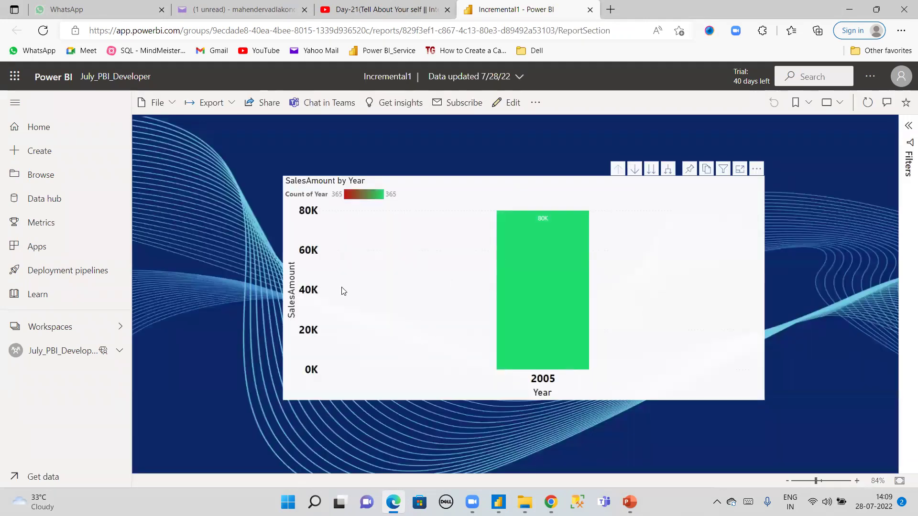
pyautogui.click(171, 102)
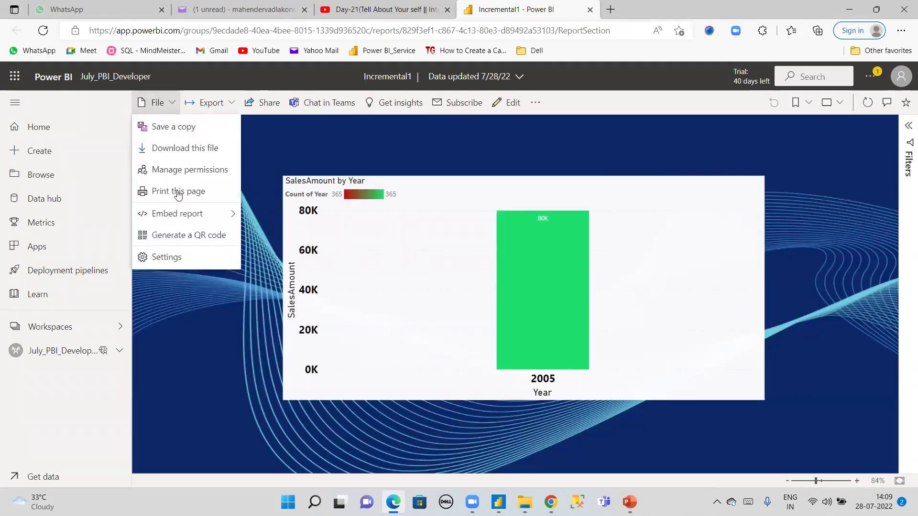
pyautogui.click(184, 151)
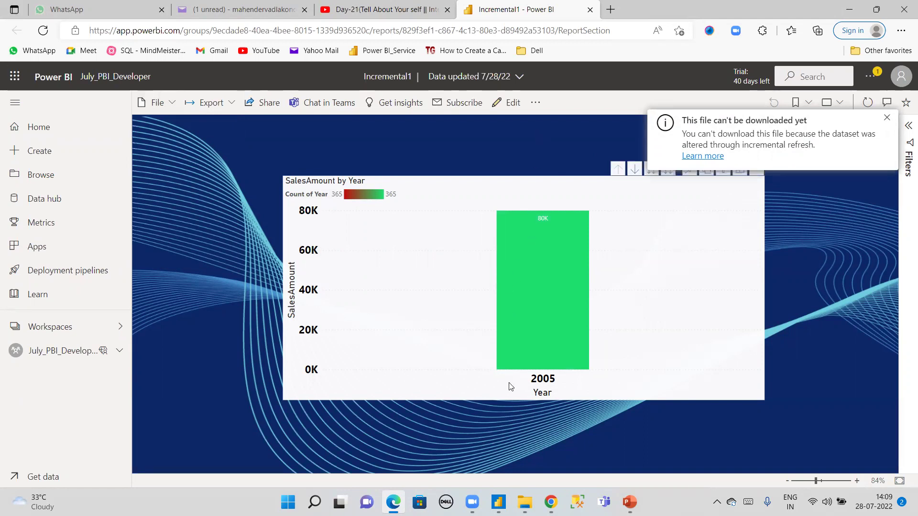
# - Review the outline slide in PowerPoint, and return to the published report in the browser to examine the 2005 SalesAmount bar
pyautogui.click(629, 502)
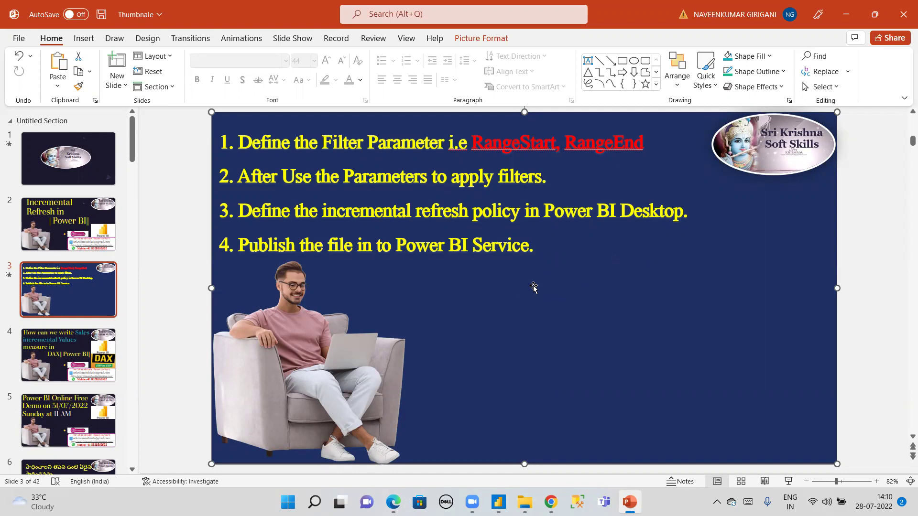
pyautogui.click(631, 502)
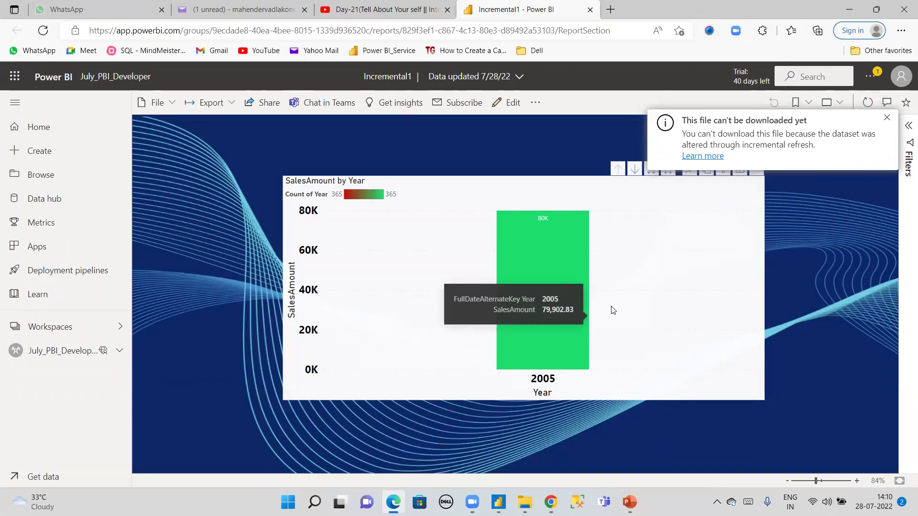
pyautogui.moveTo(535, 316)
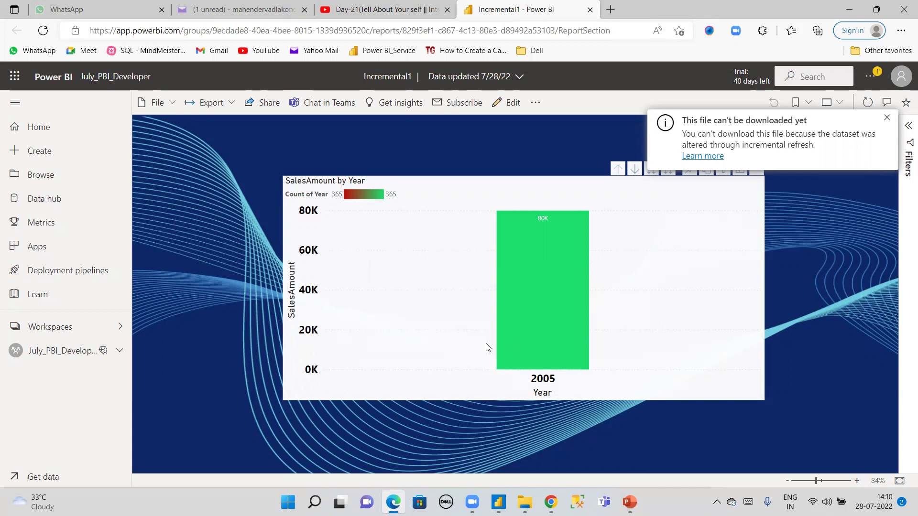
pyautogui.moveTo(501, 333)
pyautogui.moveTo(552, 354)
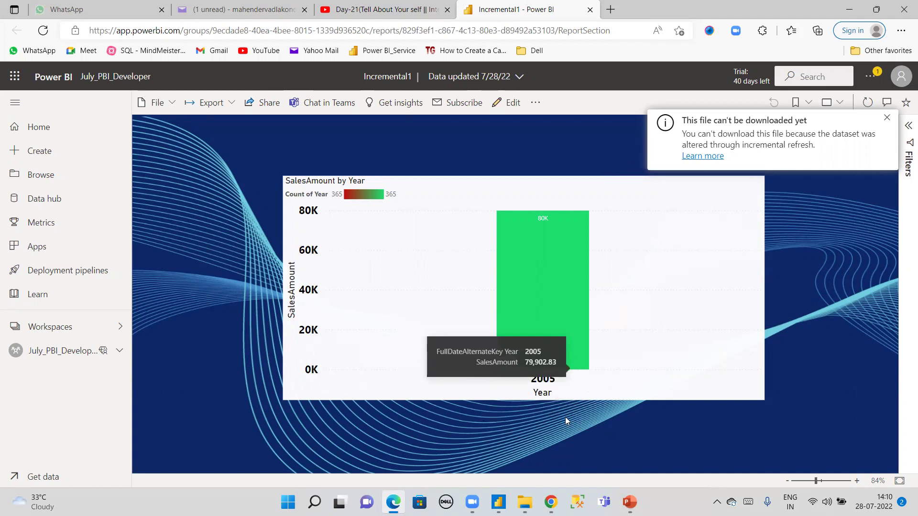